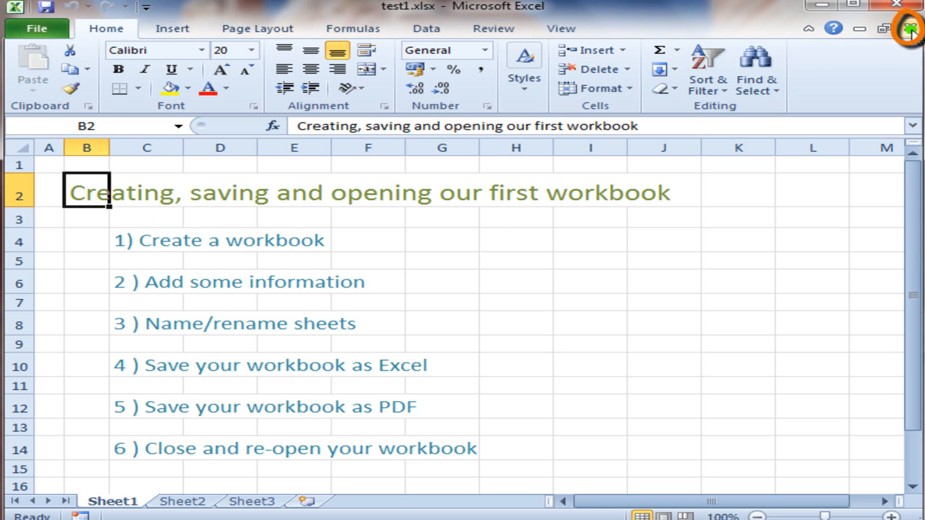
Step: Close the open workbook and create a new blank workbook
click(911, 29)
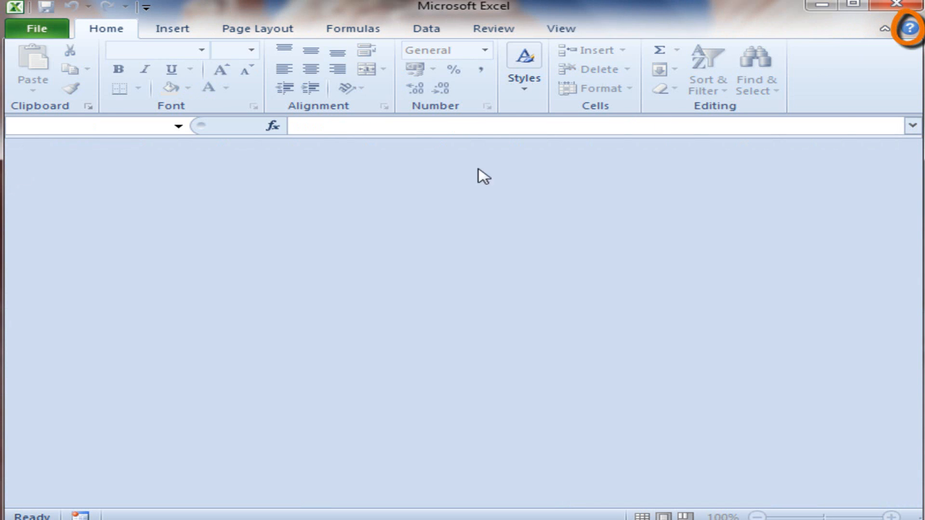
click(321, 188)
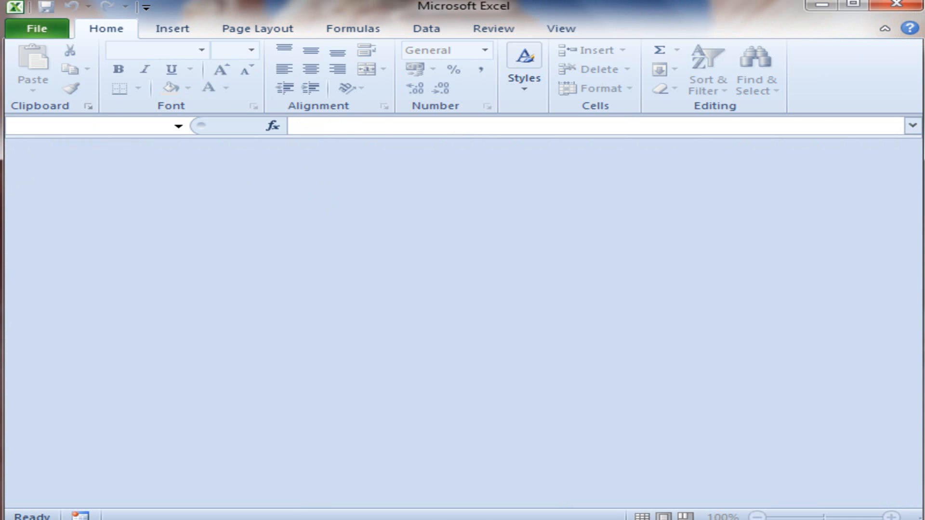
click(27, 30)
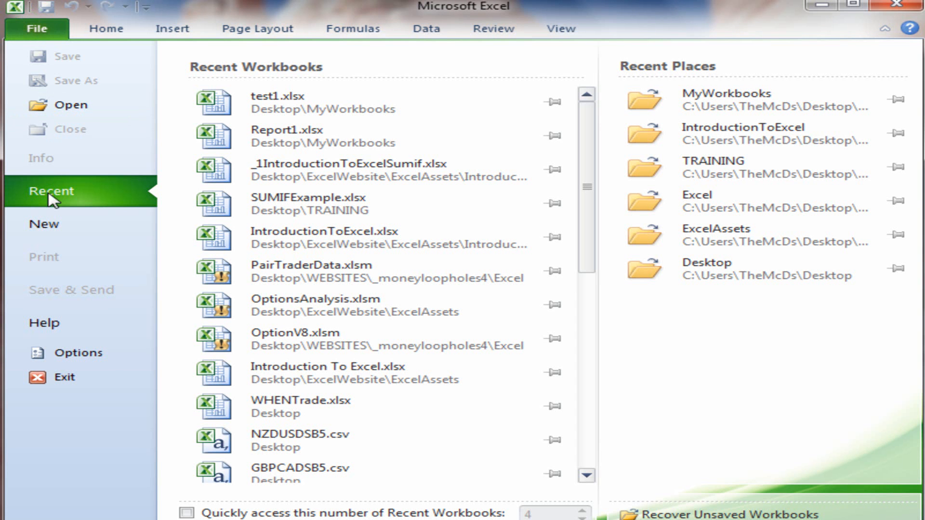
click(44, 221)
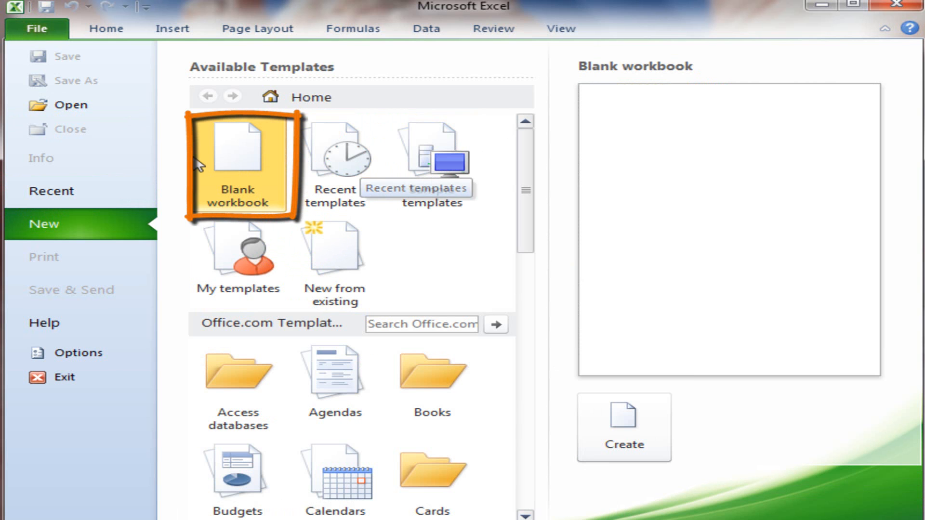
double_click(240, 162)
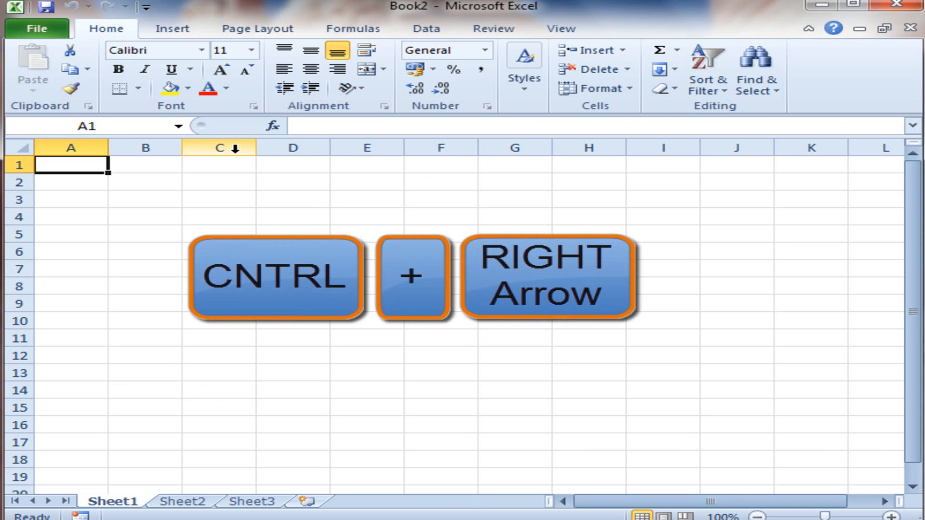
Step: Jump to the sheet's last column and its last row, returning to cell A1 each time
key(ctrl+Right)
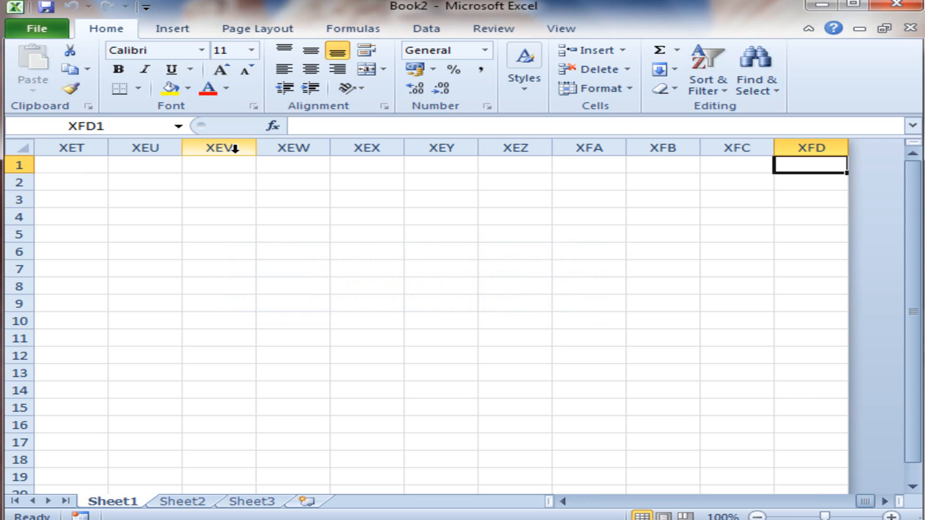
key(ctrl+Left)
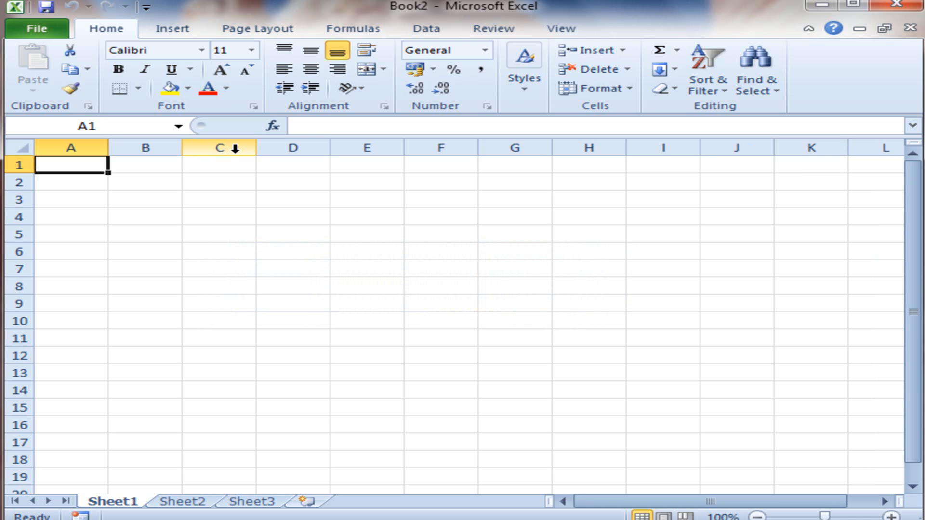
key(ctrl+Down)
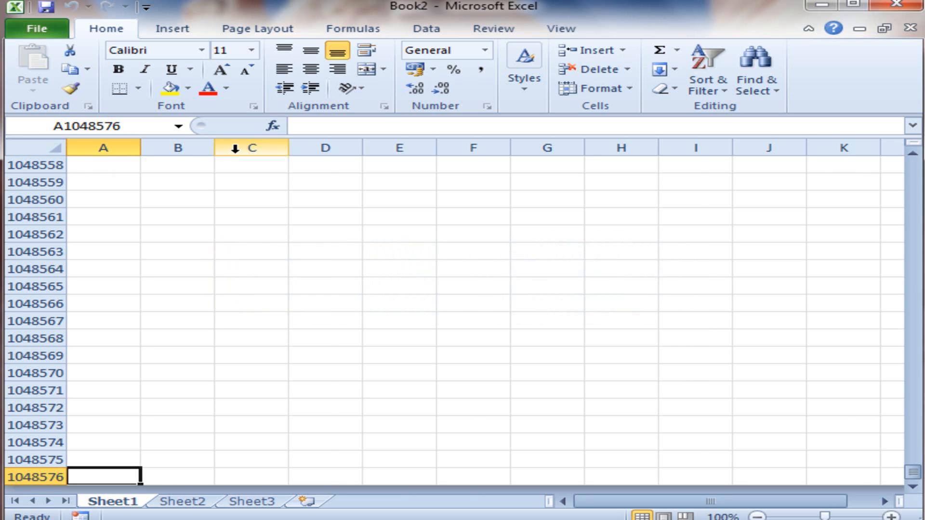
key(ctrl+Up)
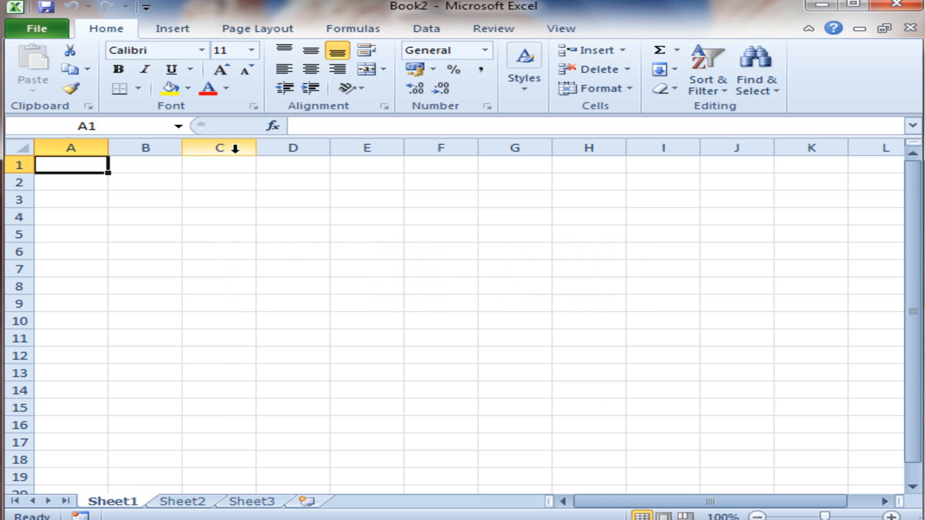
Step: Move the selection cell by cell across columns A to C of the first three rows, finishing at C3
key(Right)
key(Right)
key(Down)
key(Left)
key(Left)
key(Down)
key(Right)
key(Right)
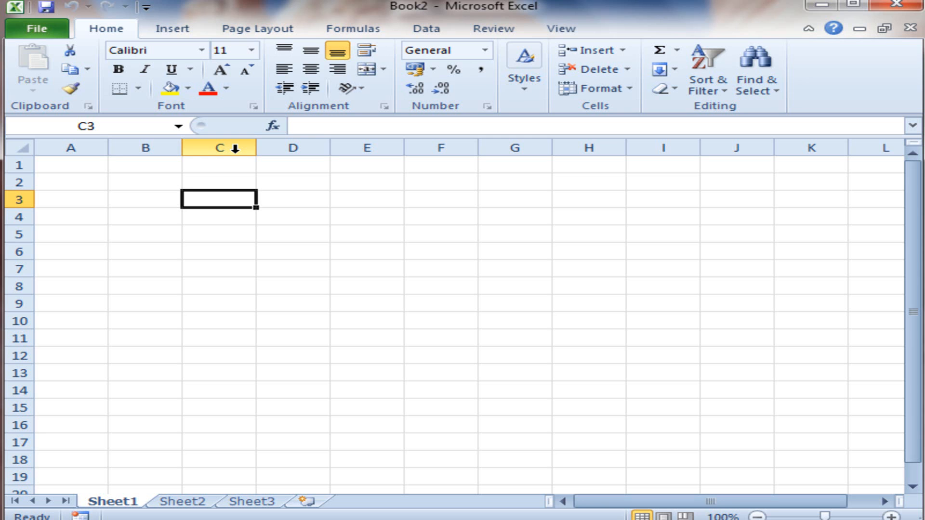
Step: Enter the title "Weekly Report" in cell B3
key(Left)
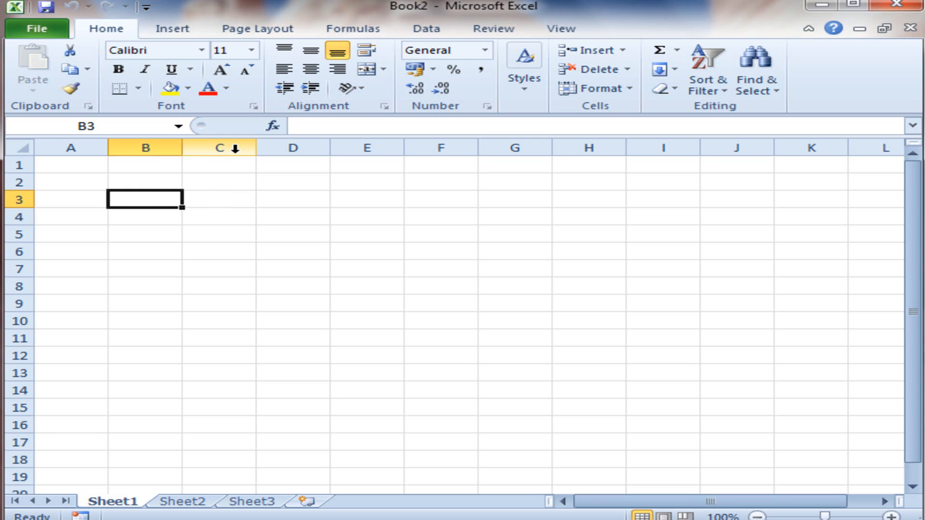
text(Weekly Report)
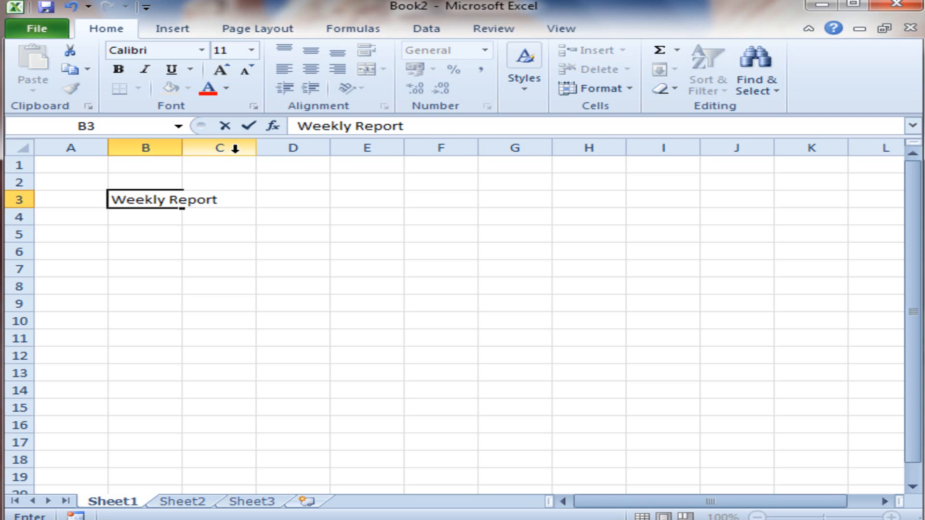
key(Return)
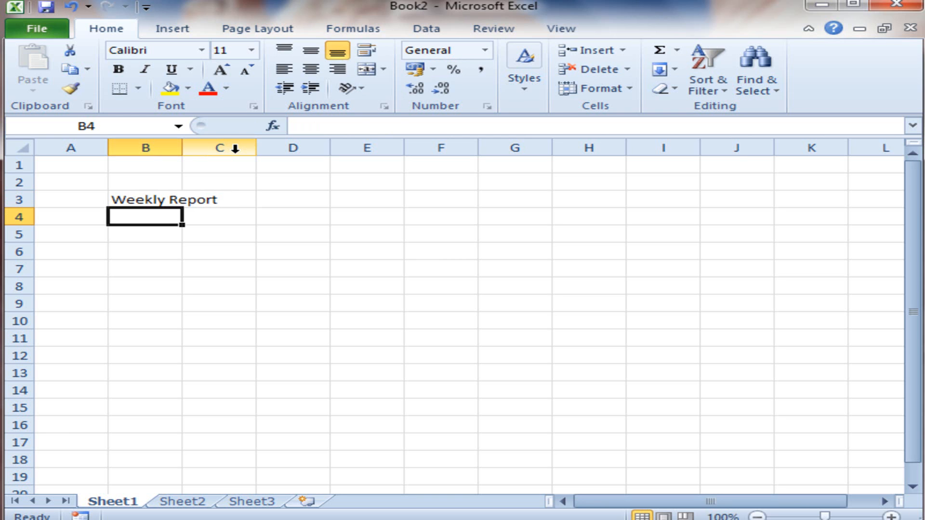
Step: Enter the column headings "Name" in B5 and "Amount" in C5
key(Up)
key(Down)
key(Down)
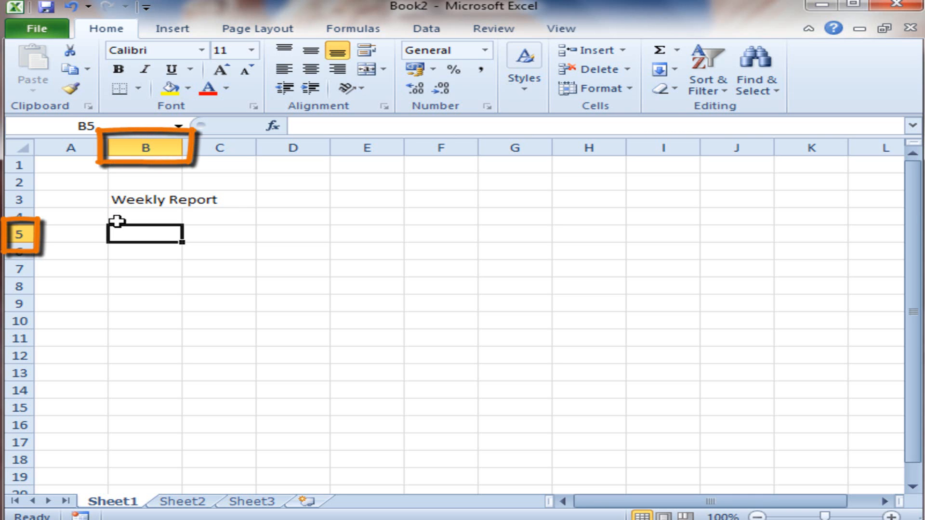
text(N)
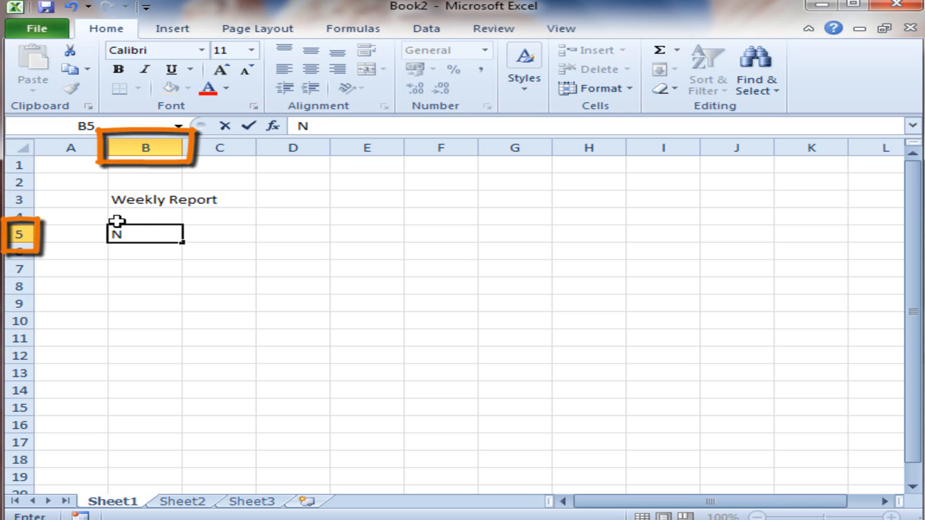
text(ame)
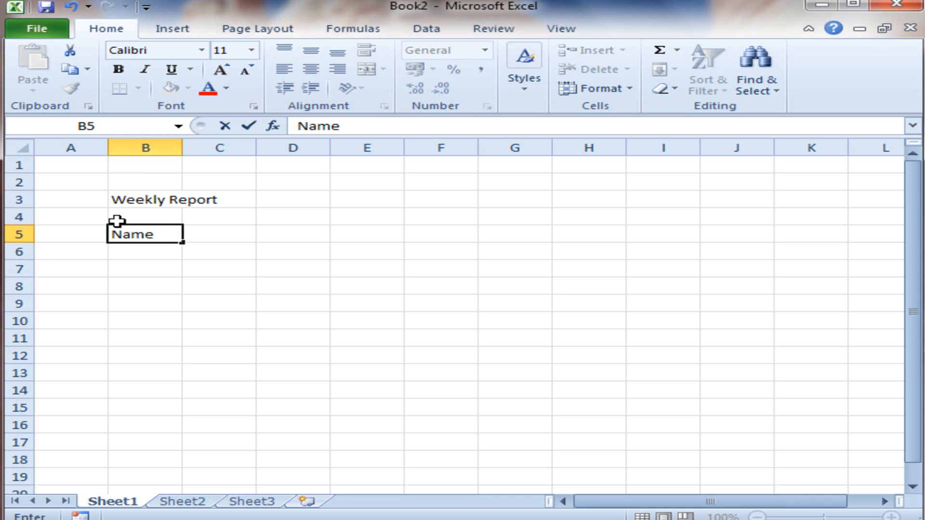
key(Return)
key(Up)
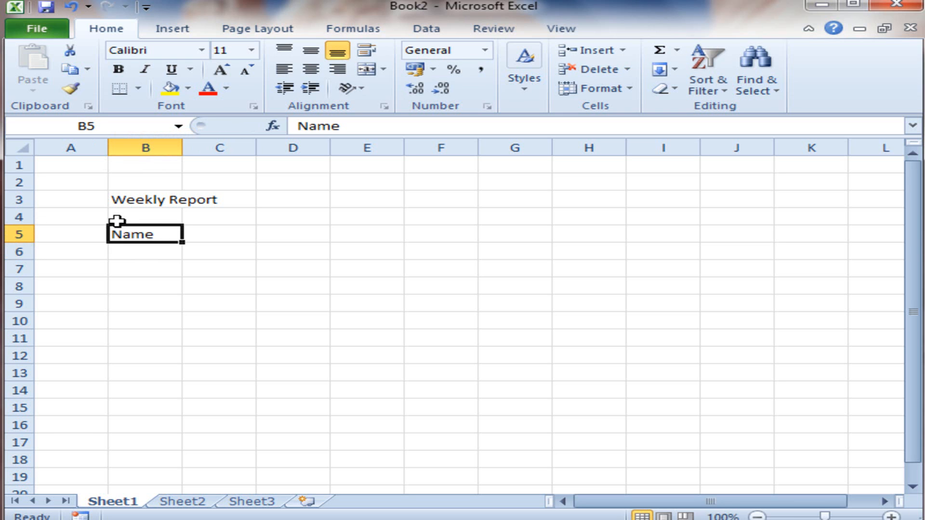
key(Right)
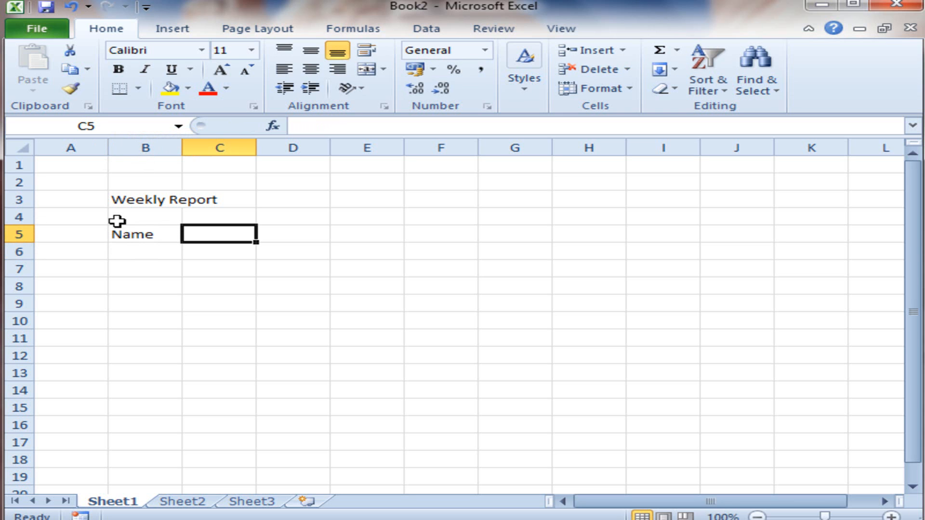
text(Amount)
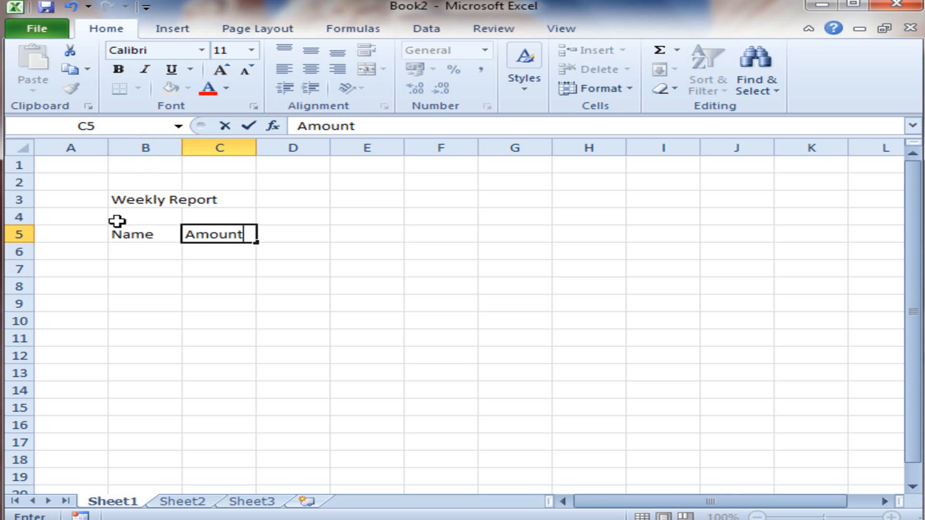
key(Return)
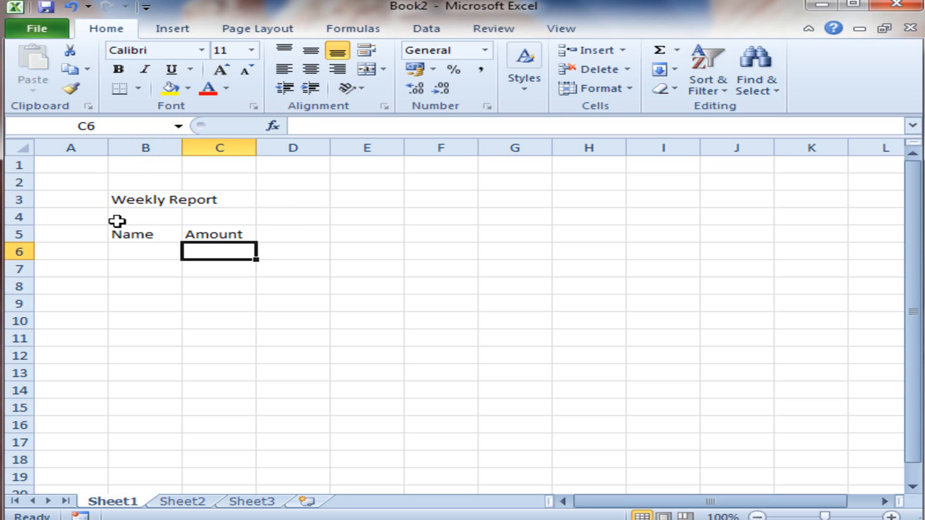
Step: Enter the first person's name with a trailing # in cell B6
key(Left)
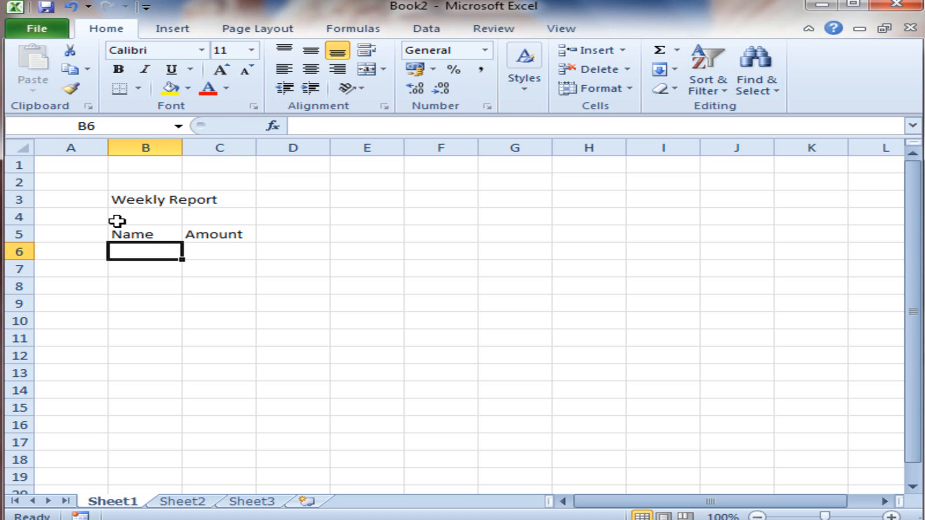
text(Su)
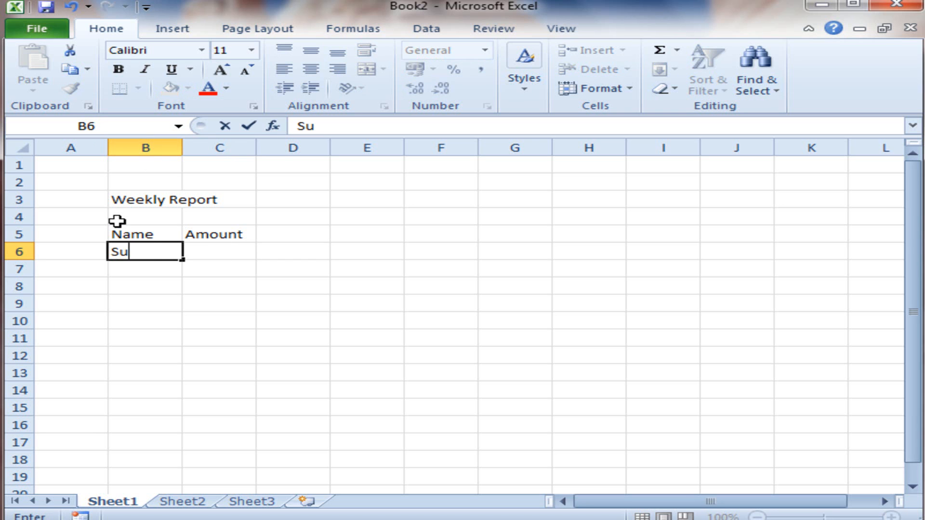
text(zanne#)
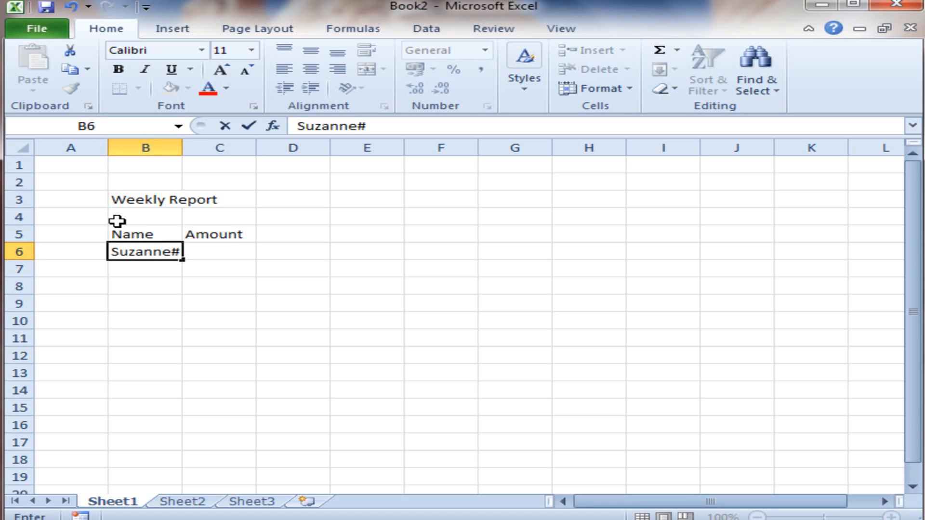
key(Return)
Step: Edit cell B6 to remove the trailing # from the person's name
key(Up)
key(F2)
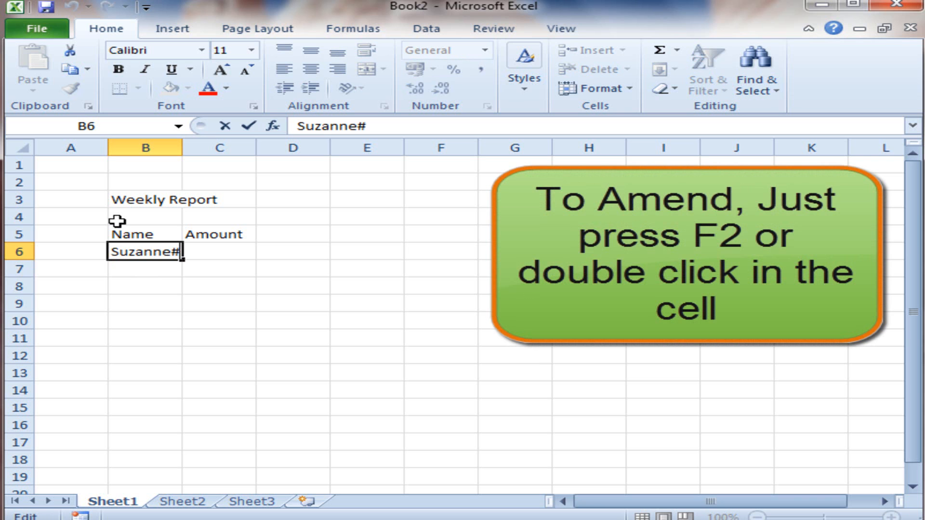
key(BackSpace)
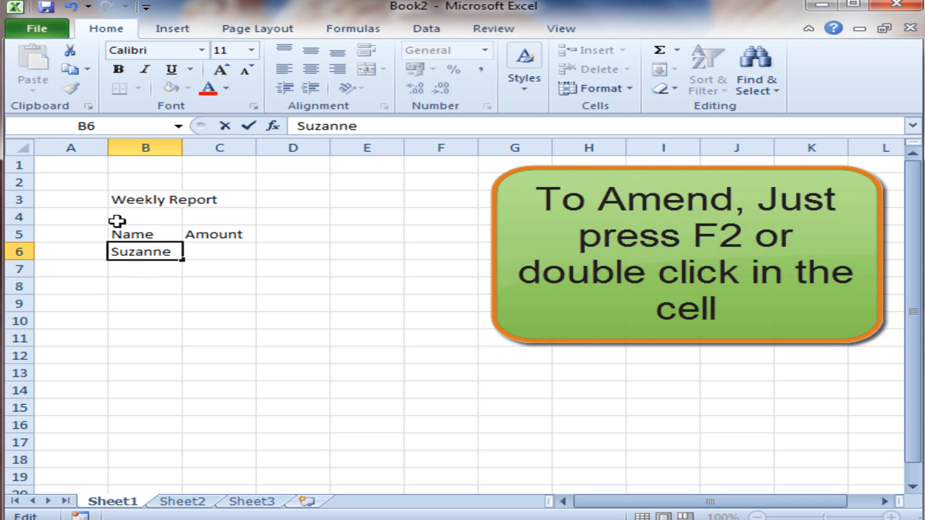
key(Return)
Step: Enter the other three people's first names in cells B7 to B9
text(Shaun)
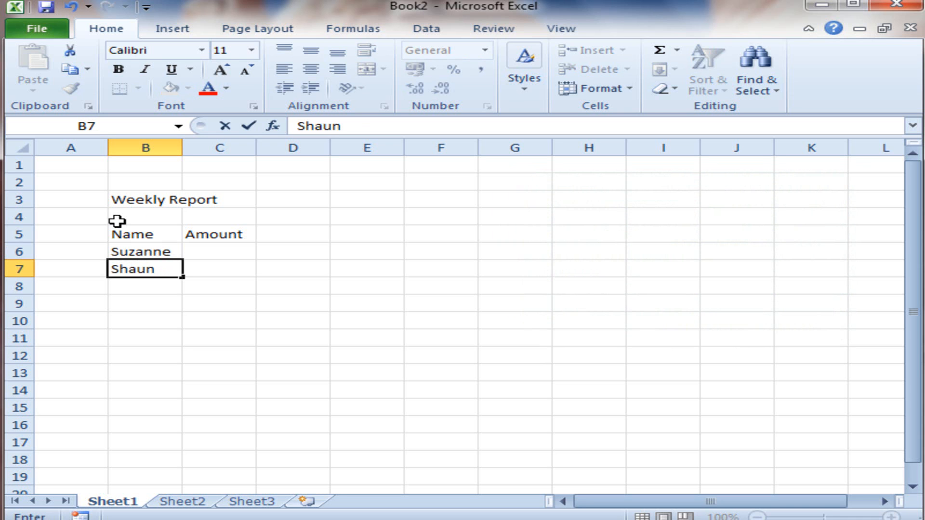
key(Return)
text(Mark)
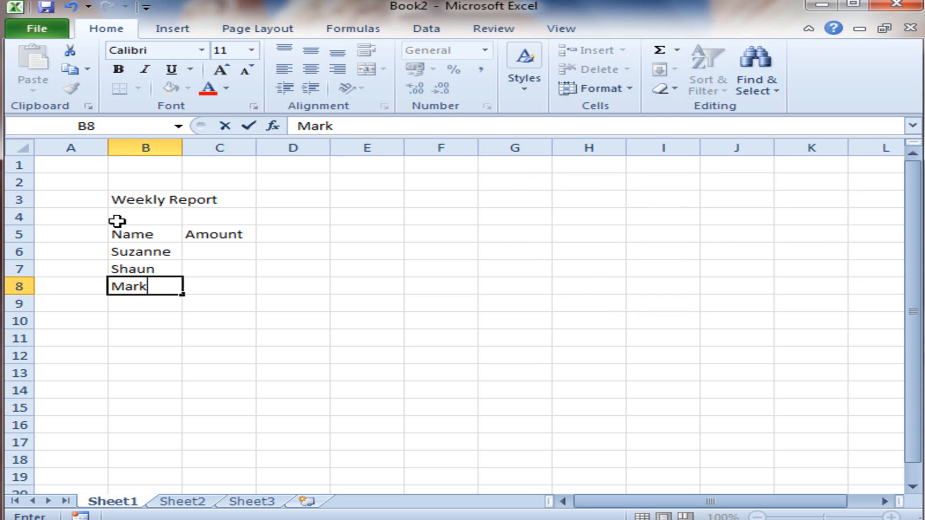
key(Return)
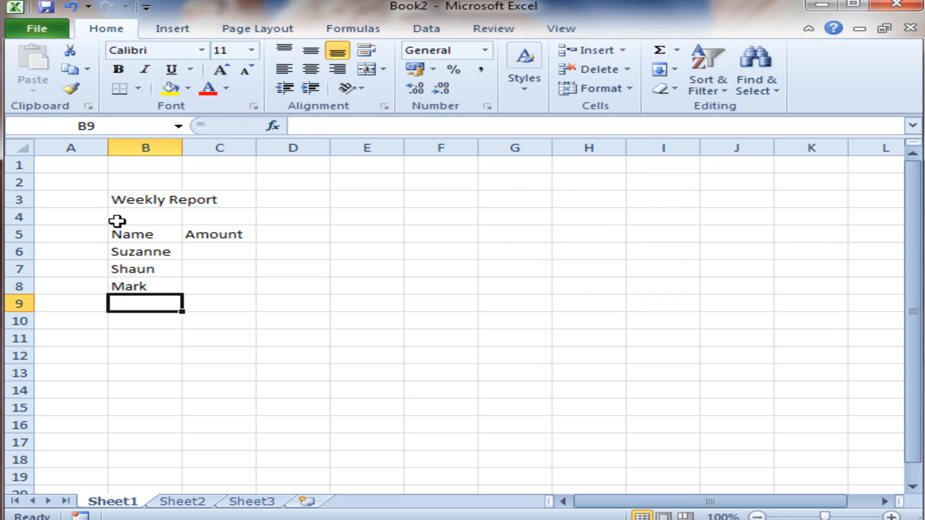
text(Joanne)
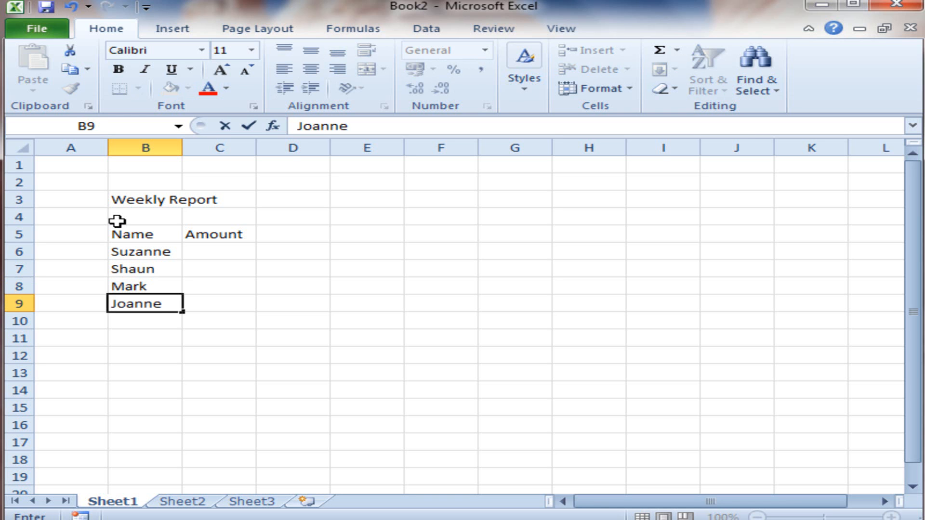
key(Return)
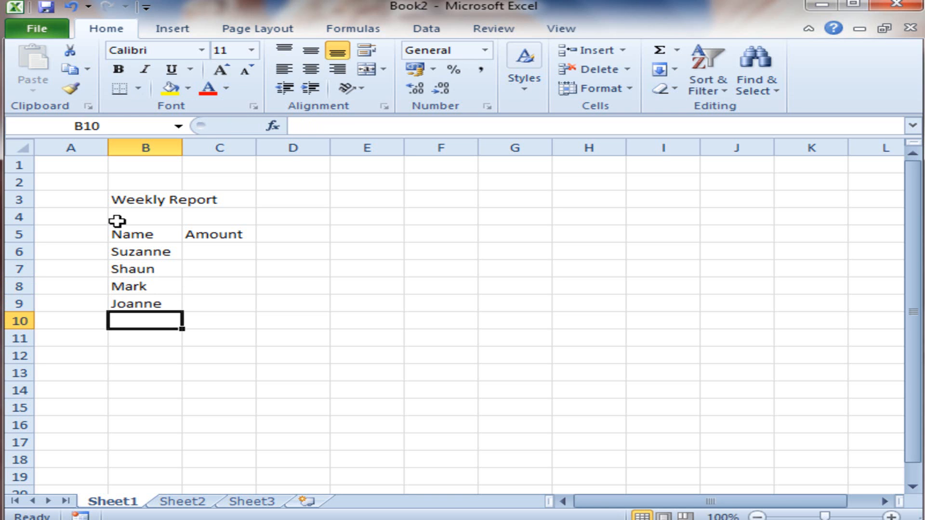
Step: Enter the amounts 500, 200, 600 and 450 in cells C6 to C9 beside the four names
key(Up)
key(Up)
key(Up)
key(Up)
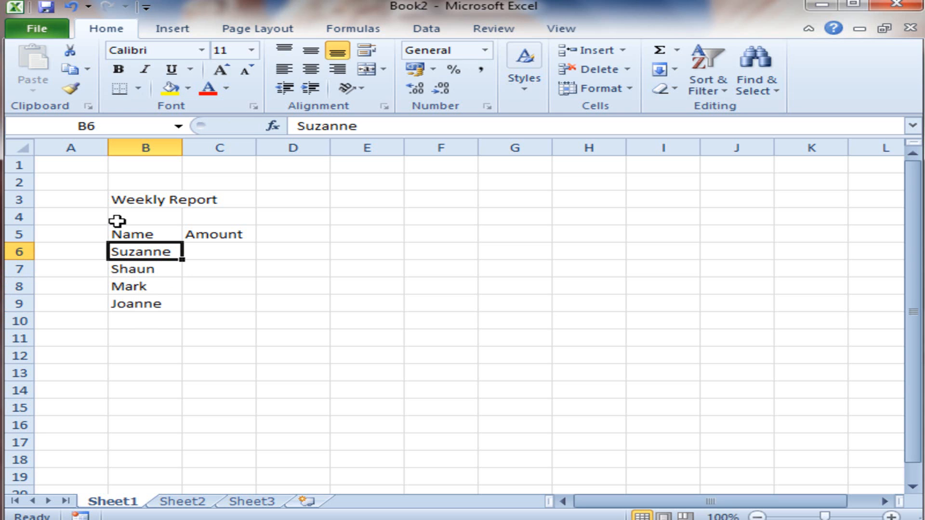
key(Right)
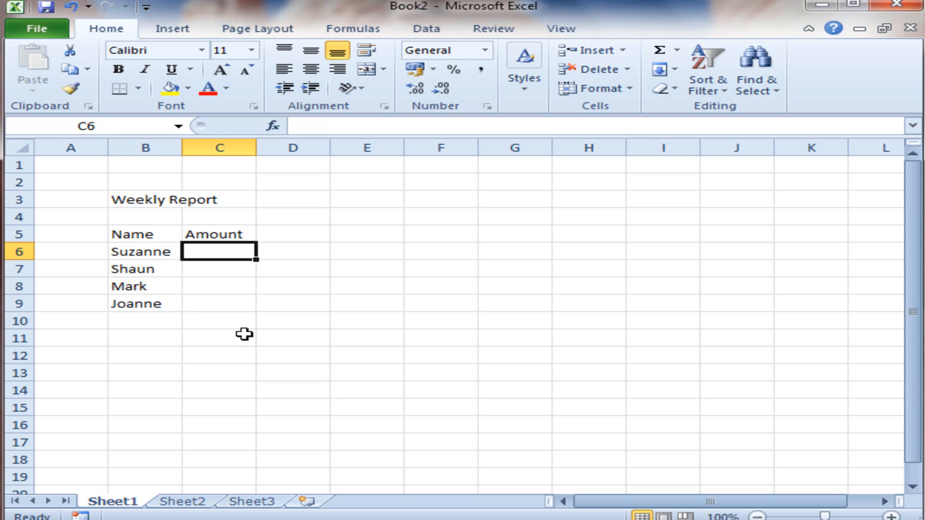
text(500)
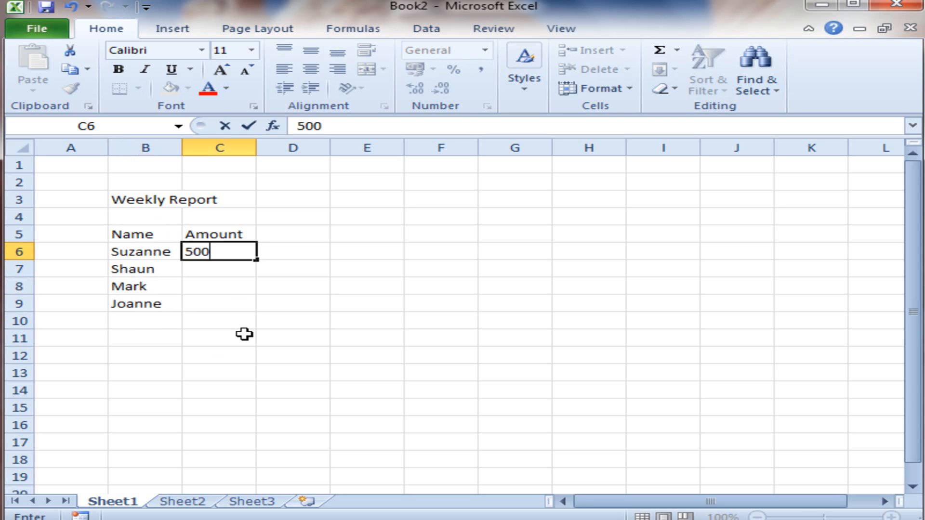
key(Return)
text(200)
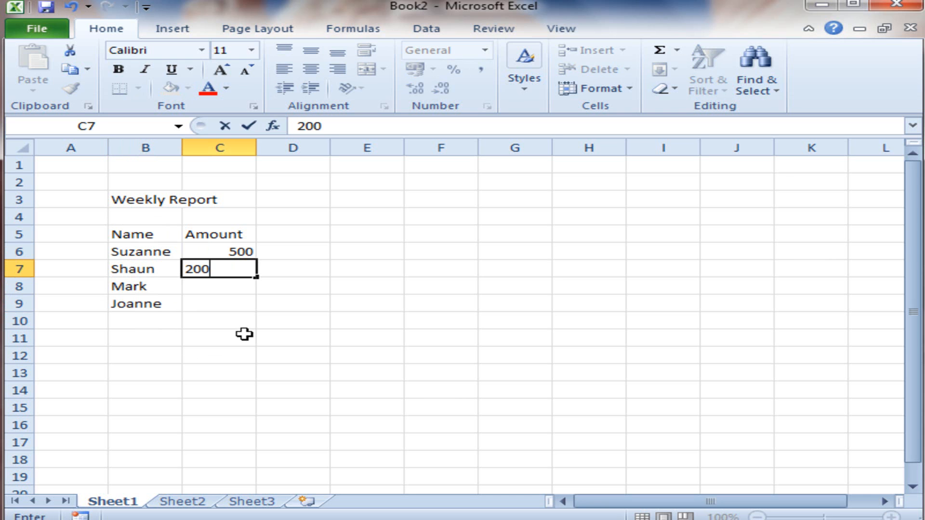
key(Return)
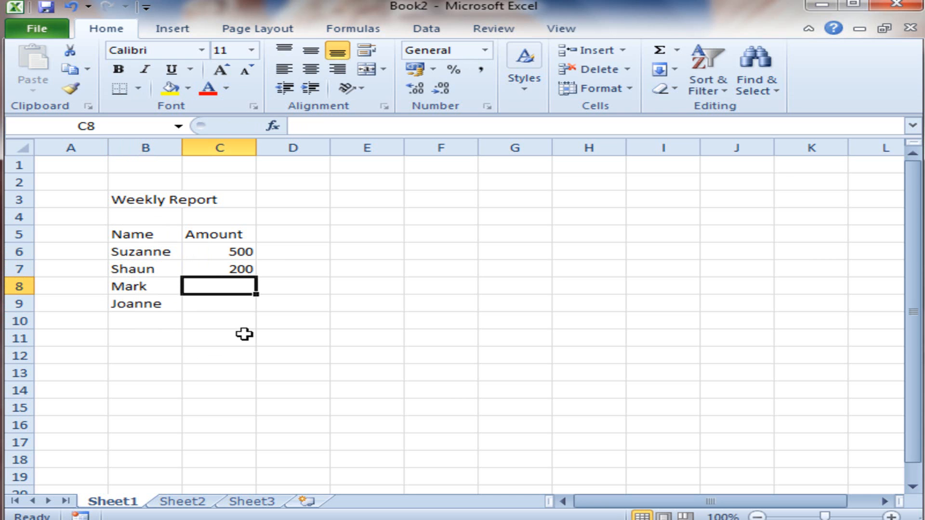
text(600)
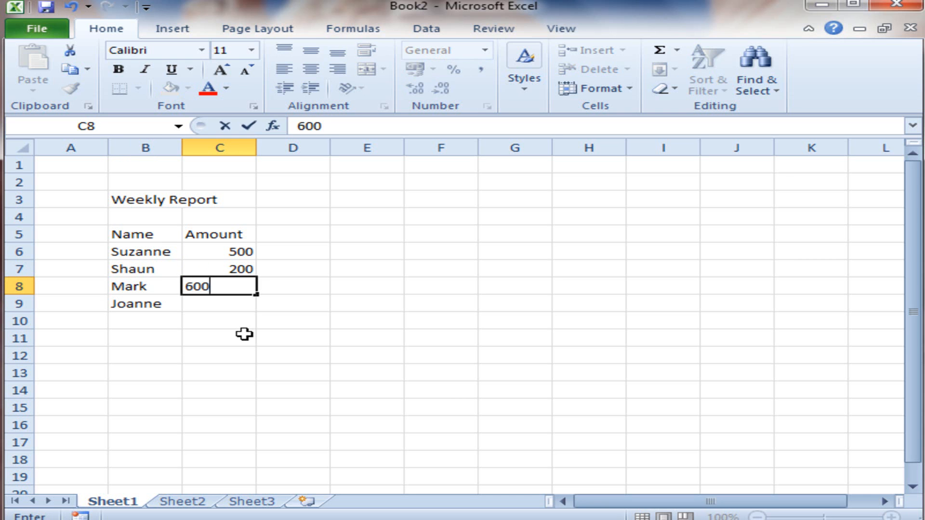
key(Return)
text(450)
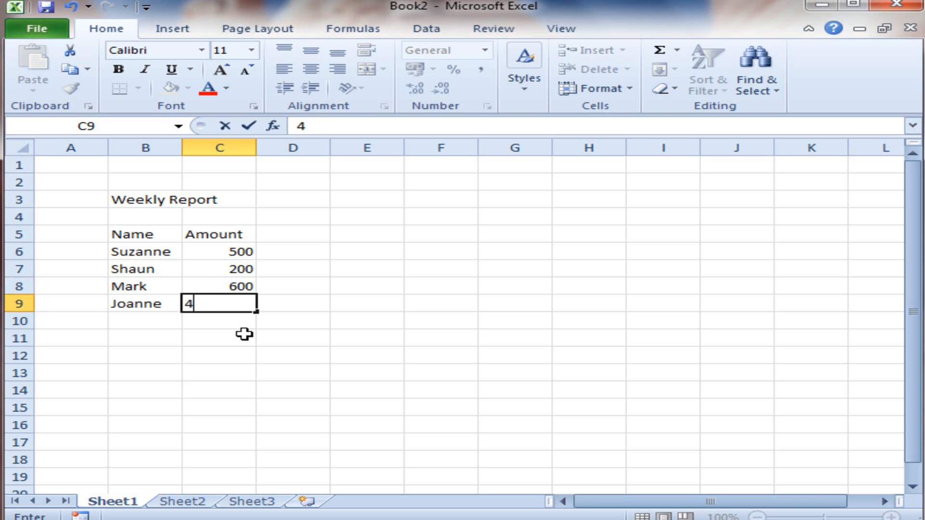
key(Return)
Step: Insert the word "Sales" into the title in cell B3 so that it reads "Weekly Sales Report"
key(Up)
key(Up)
key(Up)
key(Up)
key(Up)
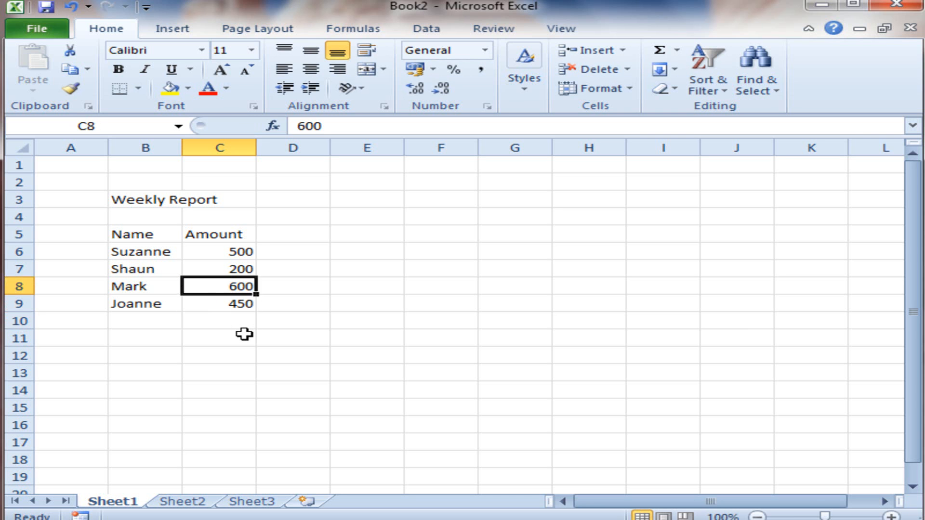
click(155, 201)
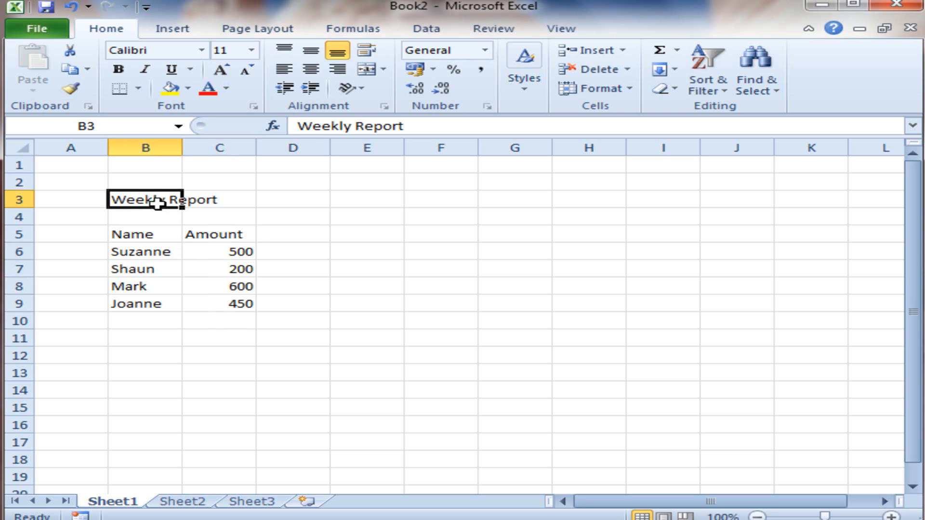
click(332, 127)
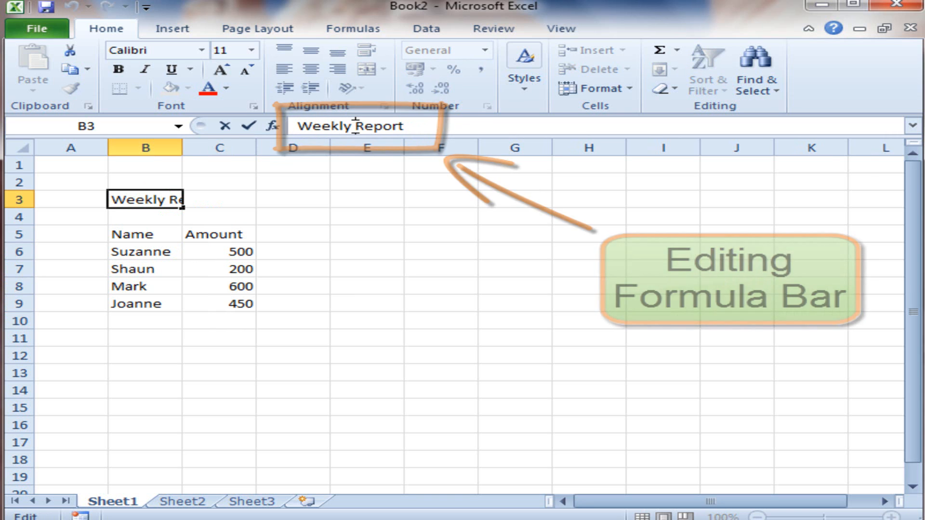
text(Sales)
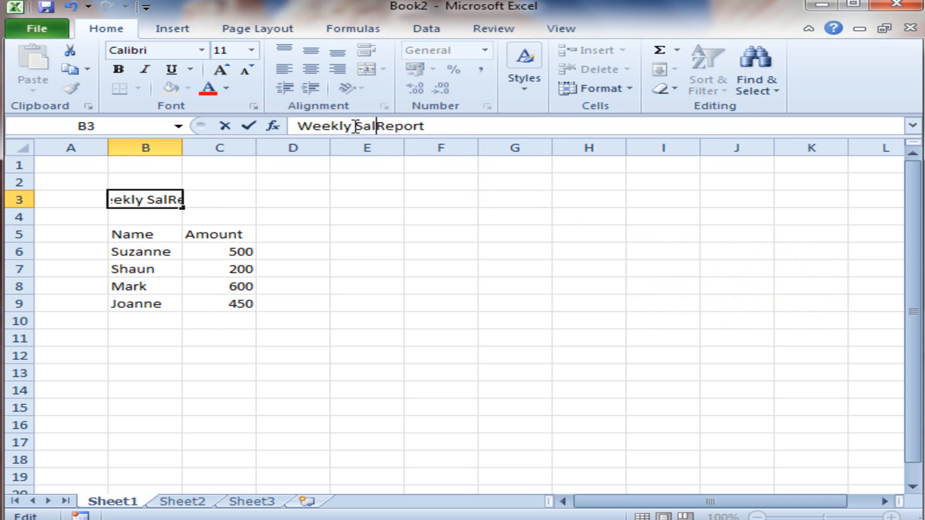
key(Return)
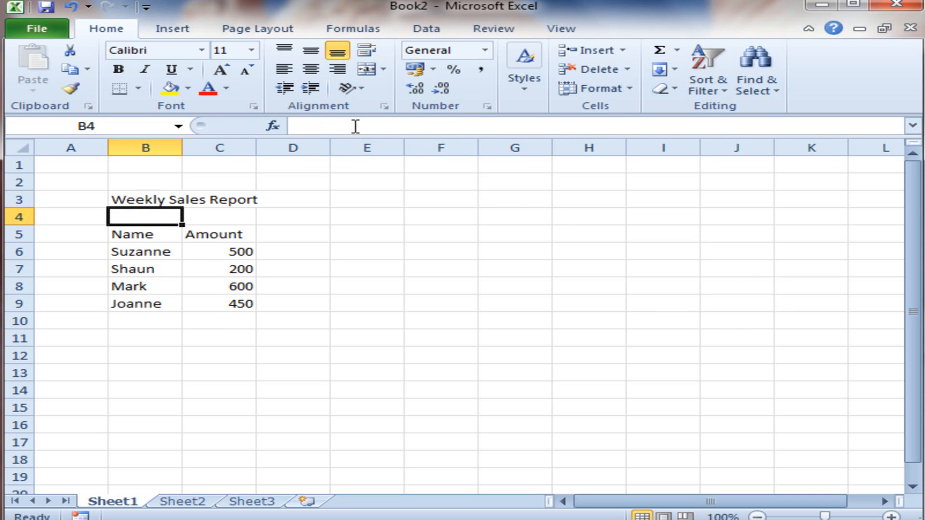
key(Up)
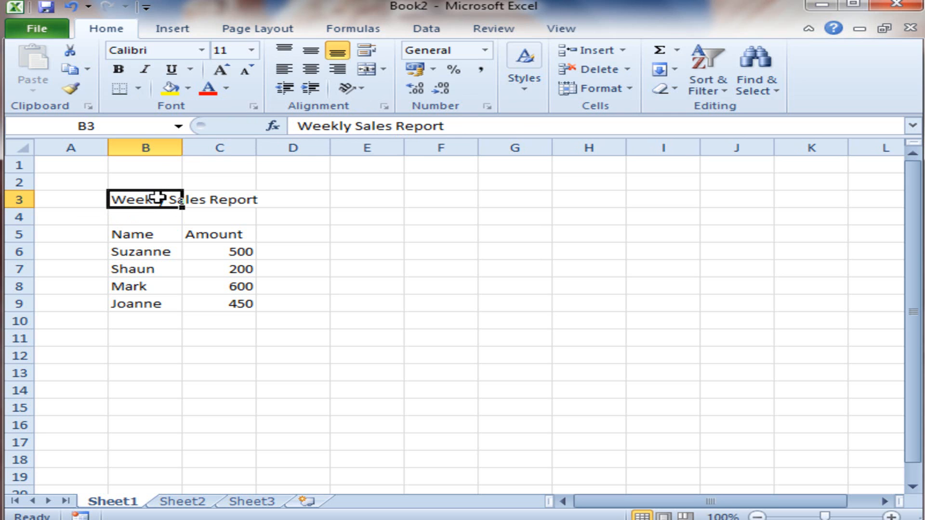
Step: Rename the Sheet1 worksheet as "Summary"
click(154, 234)
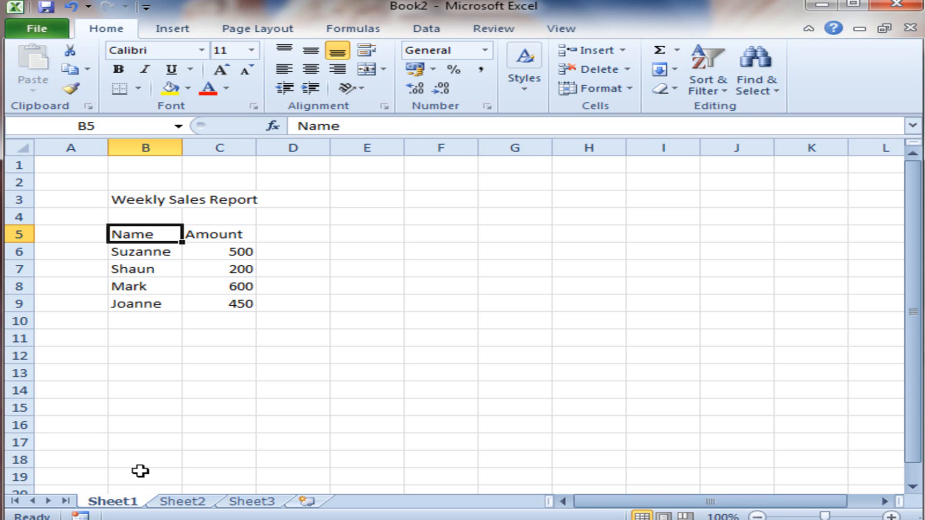
right_click(116, 504)
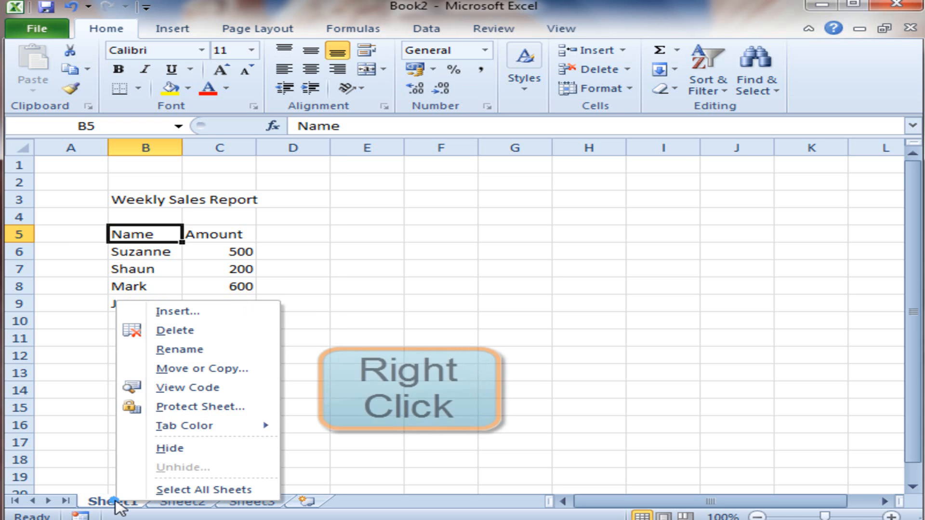
click(191, 353)
text(Summary)
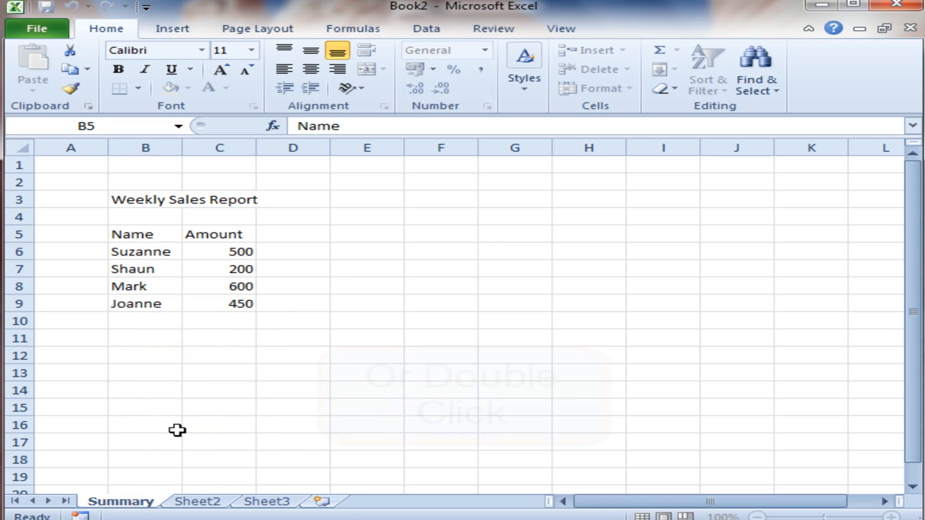
click(177, 430)
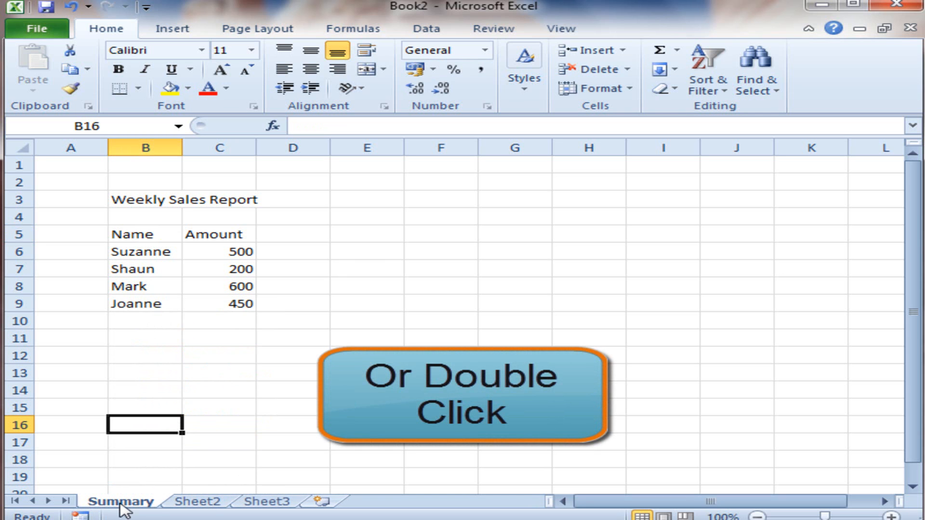
Step: Rename the Sheet2 worksheet as "Data"
click(208, 503)
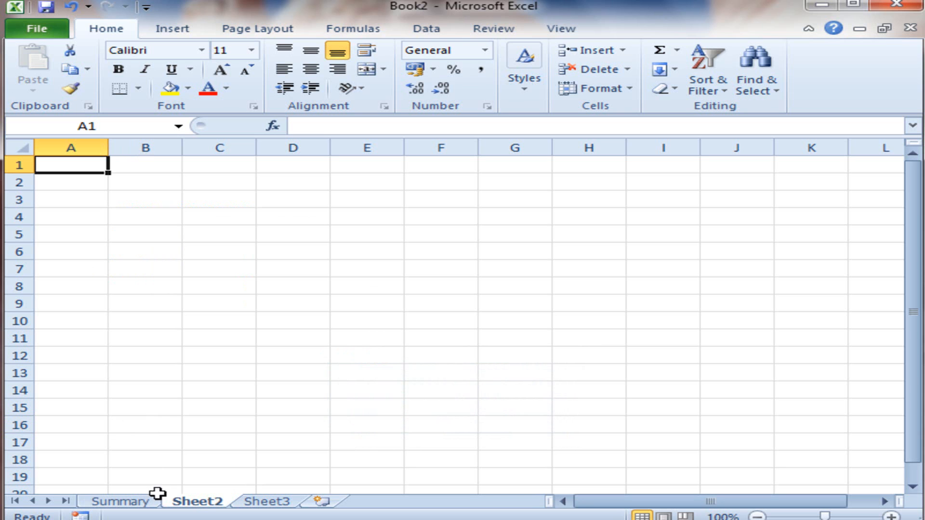
double_click(197, 503)
text(Data)
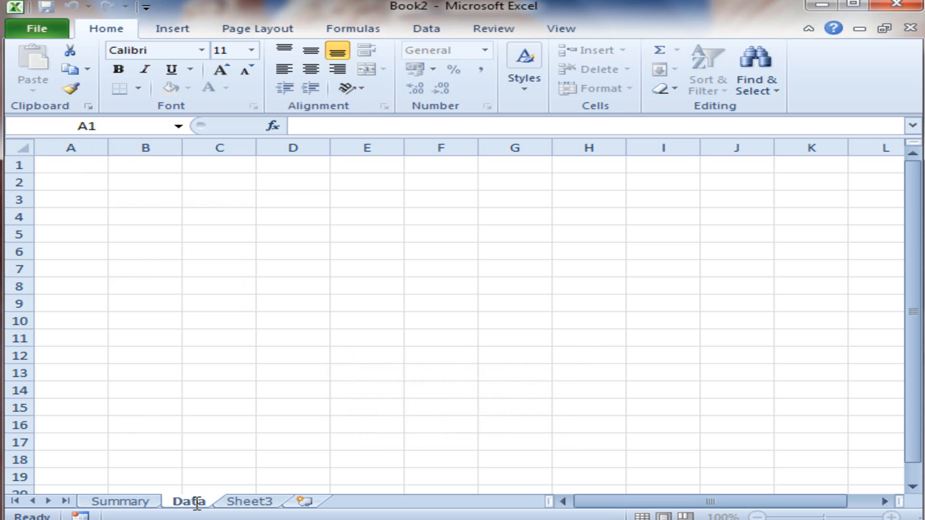
click(141, 336)
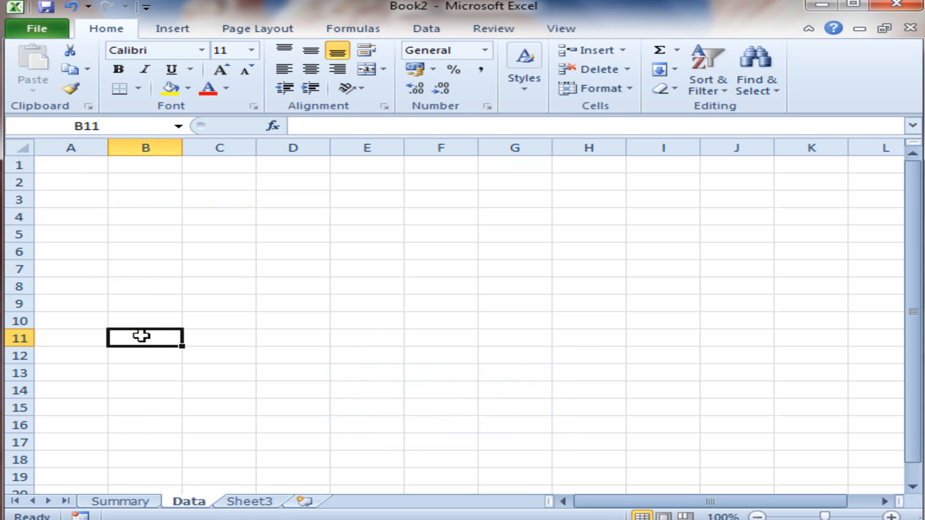
Step: Delete the Sheet3 worksheet from the workbook
click(249, 504)
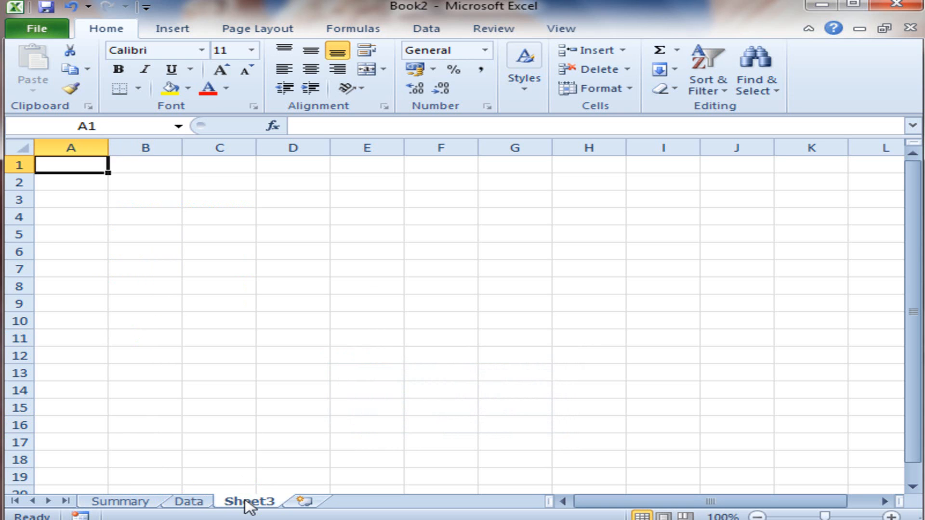
right_click(244, 501)
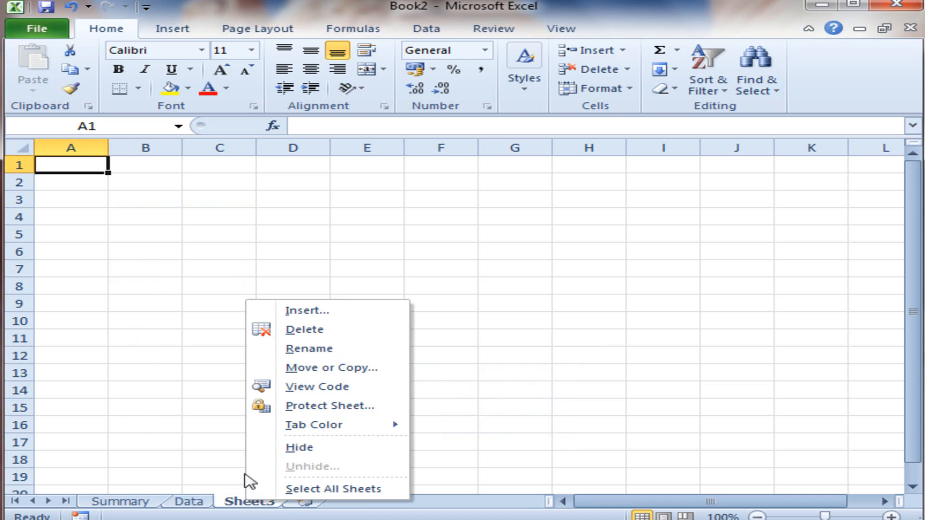
click(296, 333)
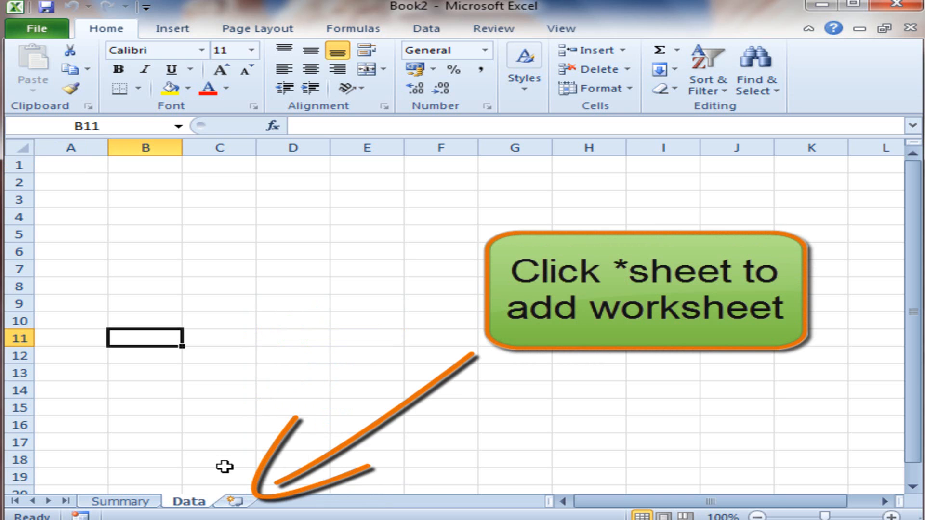
Step: Add a new worksheet after the Data sheet and name it "Instructions"
click(235, 501)
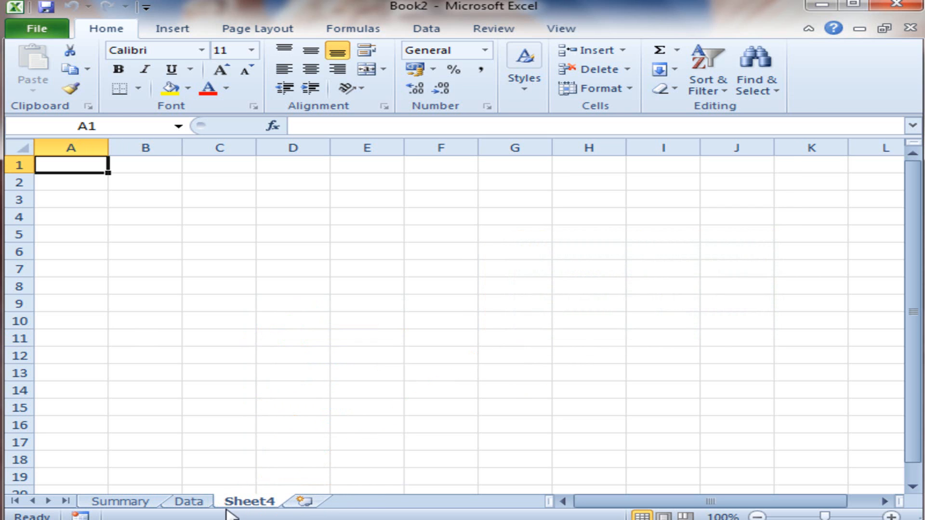
double_click(256, 503)
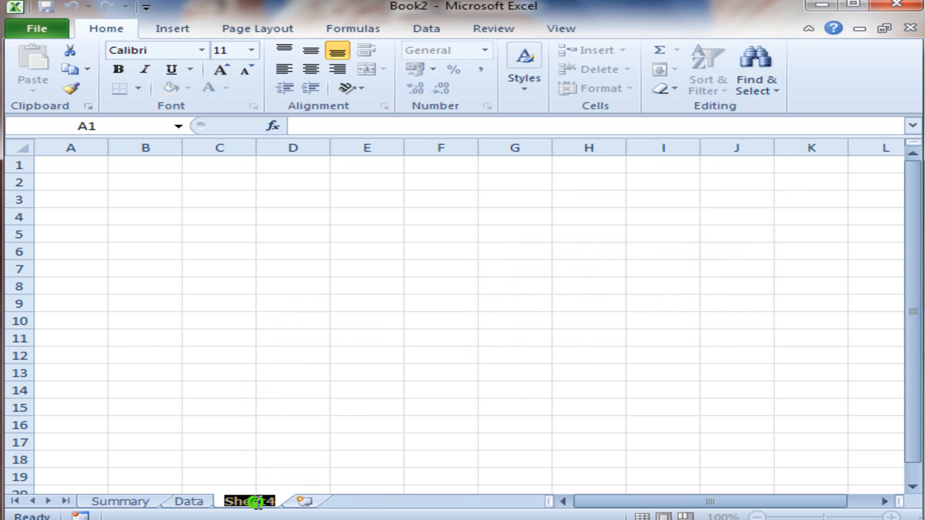
text(Instru)
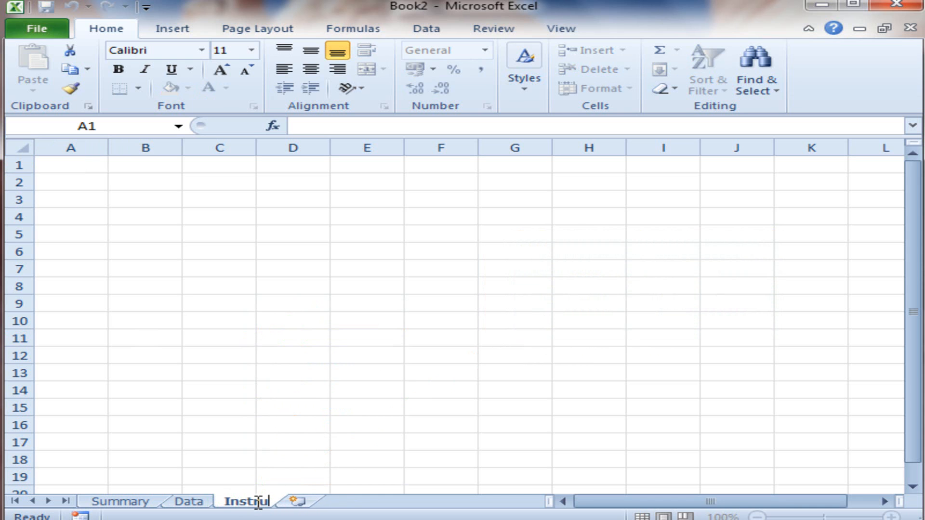
text(ctions)
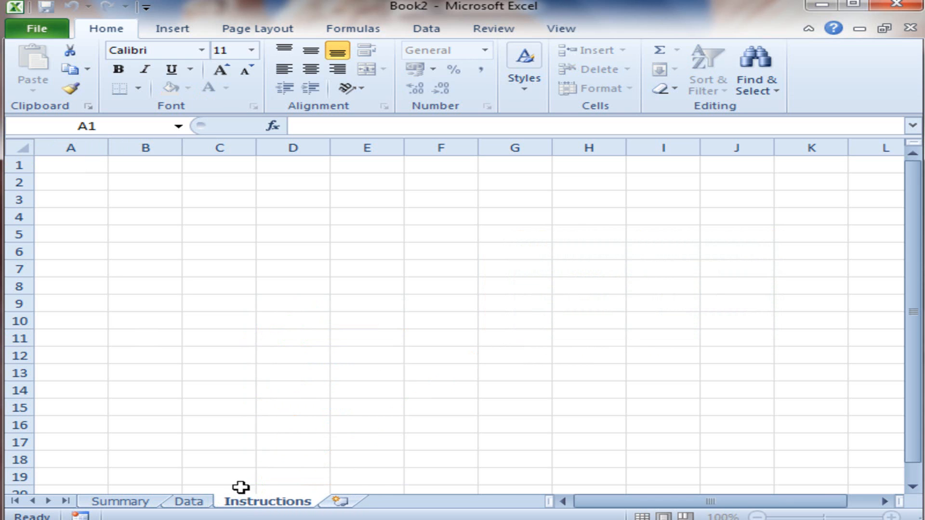
click(109, 269)
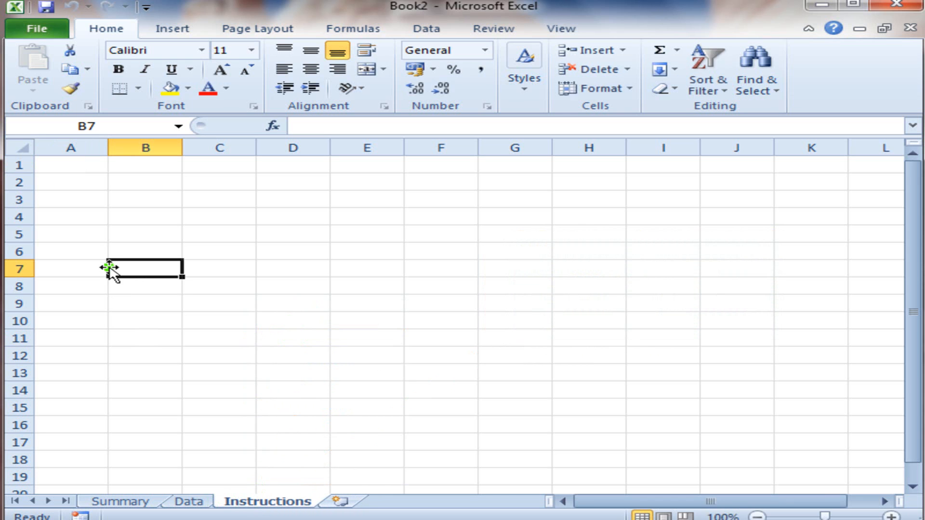
Step: Enter the column headings "Name" in B5 and "Amount" in C5 on the Data sheet
click(186, 501)
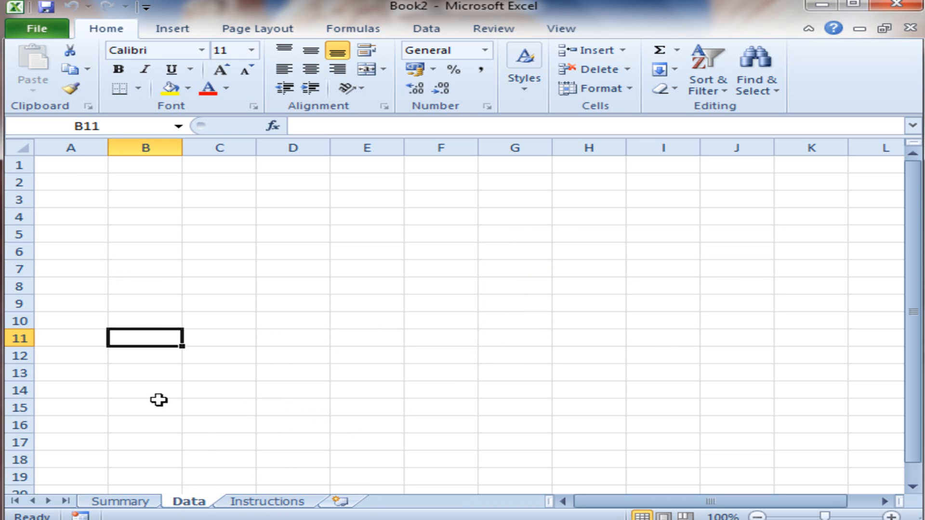
click(145, 502)
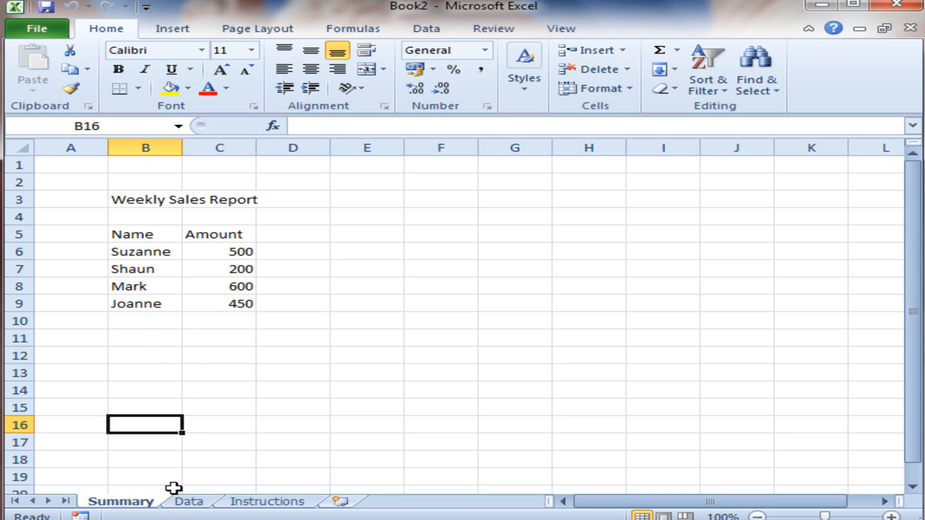
click(186, 503)
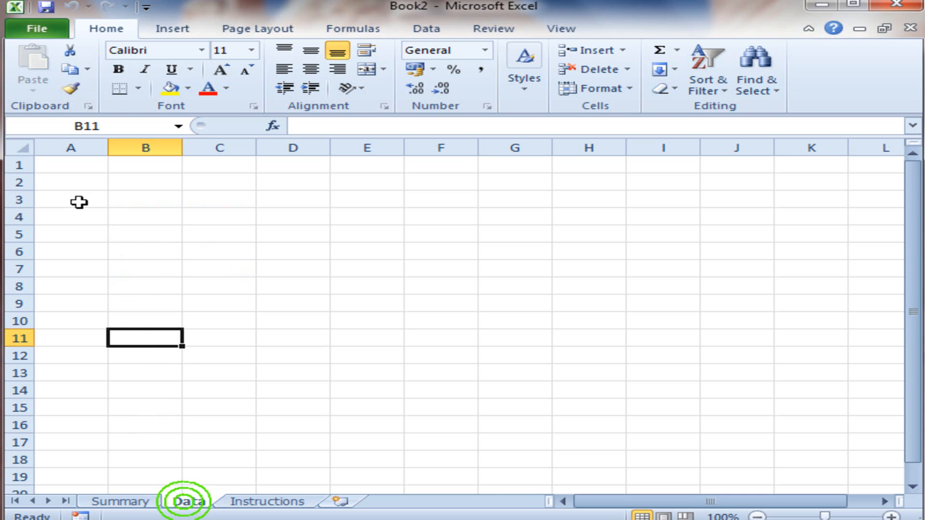
click(140, 227)
text(Name)
key(Return)
click(140, 227)
key(Tab)
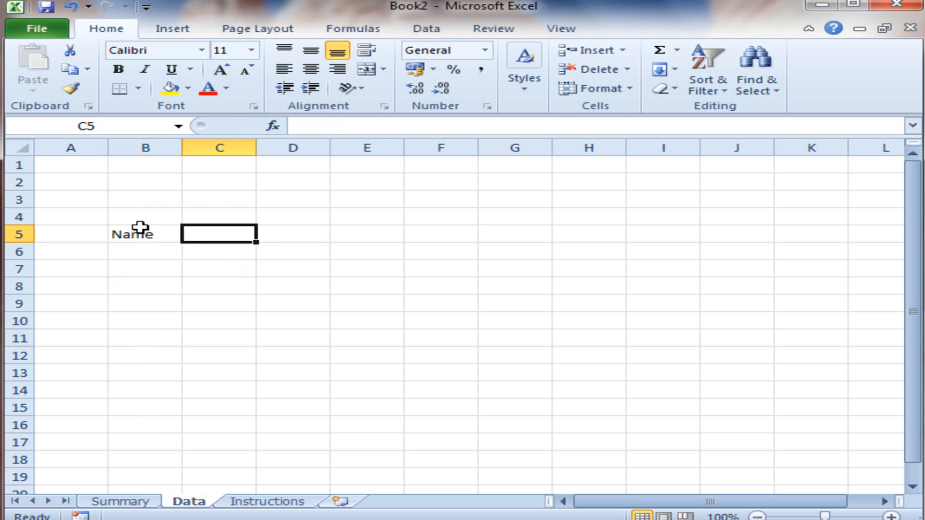
text(Amount)
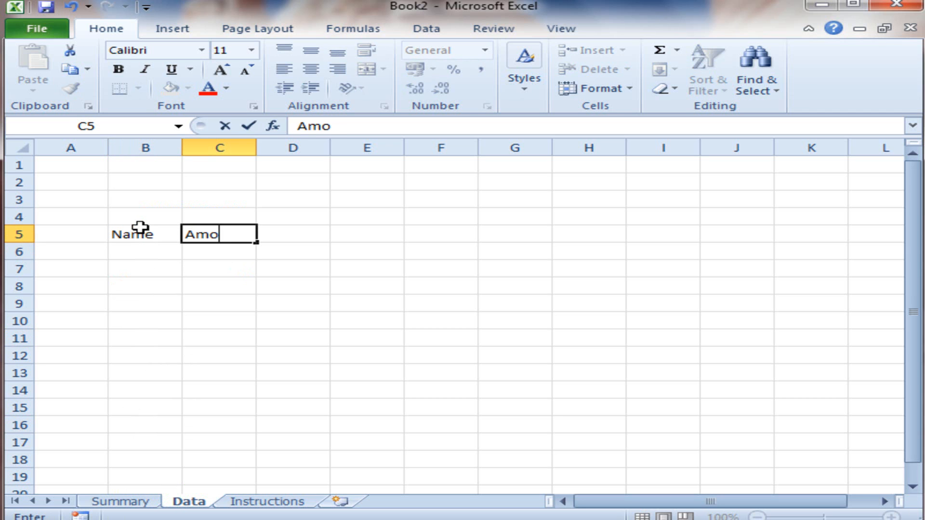
key(Return)
key(Up)
key(Right)
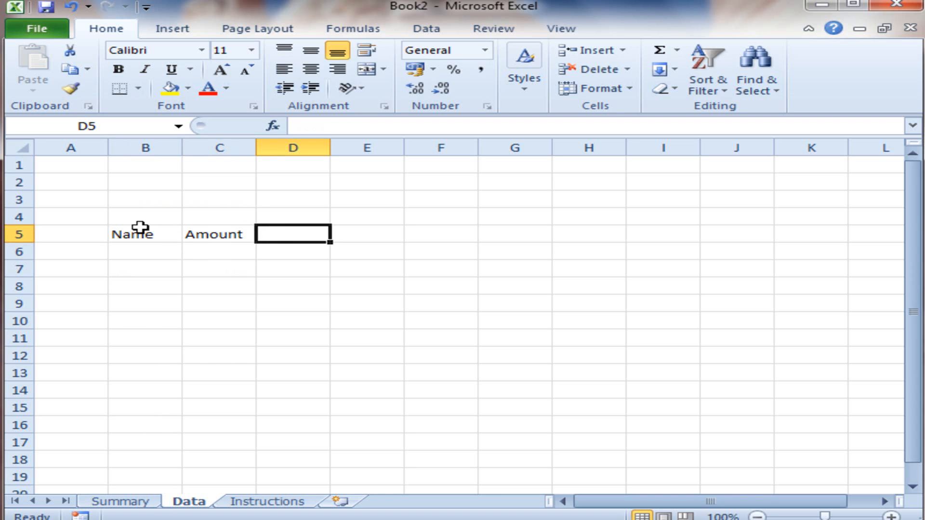
Step: Enter the heading "Date" in cell D5 of the Data sheet
text(When)
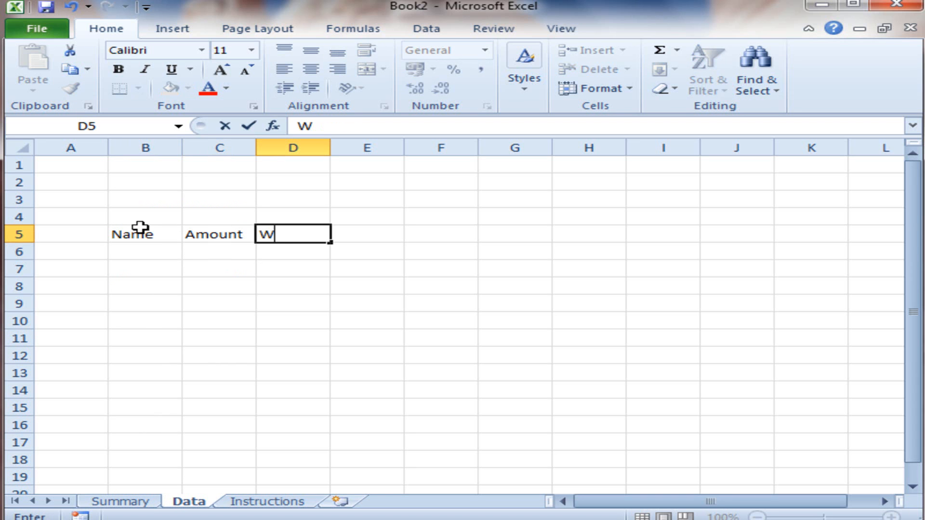
key(BackSpace)
key(BackSpace)
key(BackSpace)
key(BackSpace)
text(Dat)
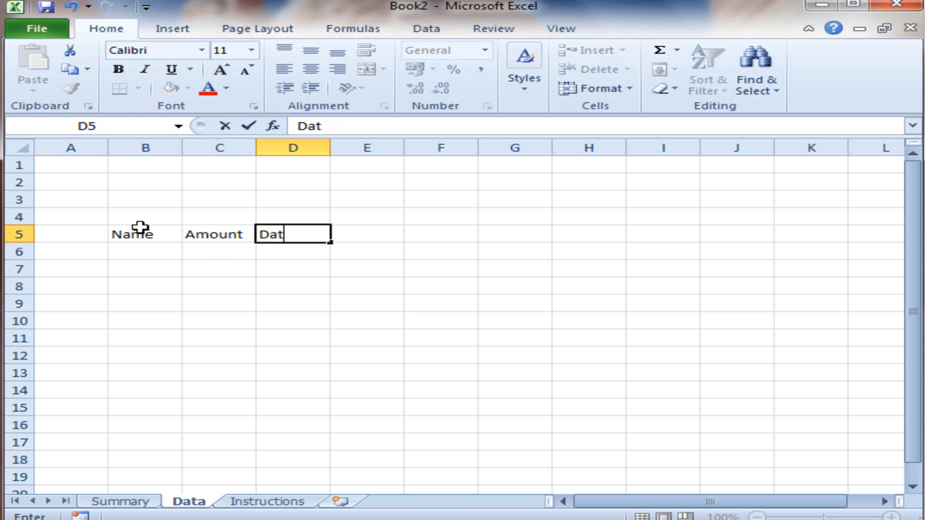
text(e)
key(Return)
Step: Enter the heading "Customer" in cell E5, next to the Date heading
key(Up)
key(Right)
text(Wh)
key(BackSpace)
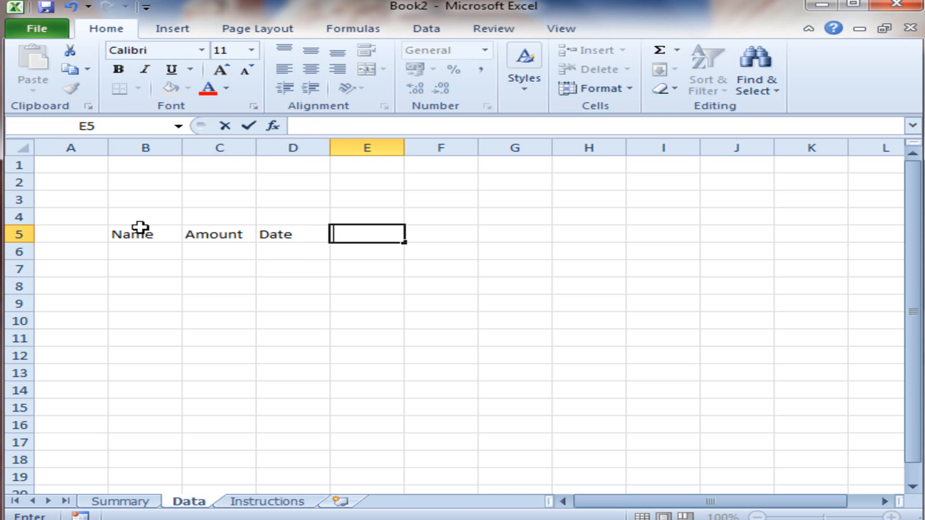
text(Customer)
key(Return)
Step: Enter the first salesperson's name in cell B7, below the Name heading
key(Left)
key(Left)
key(Left)
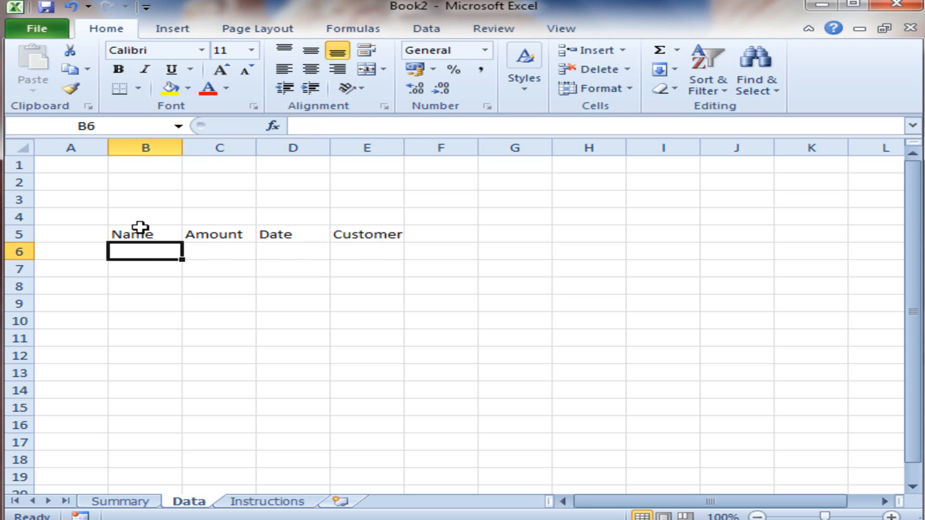
key(Down)
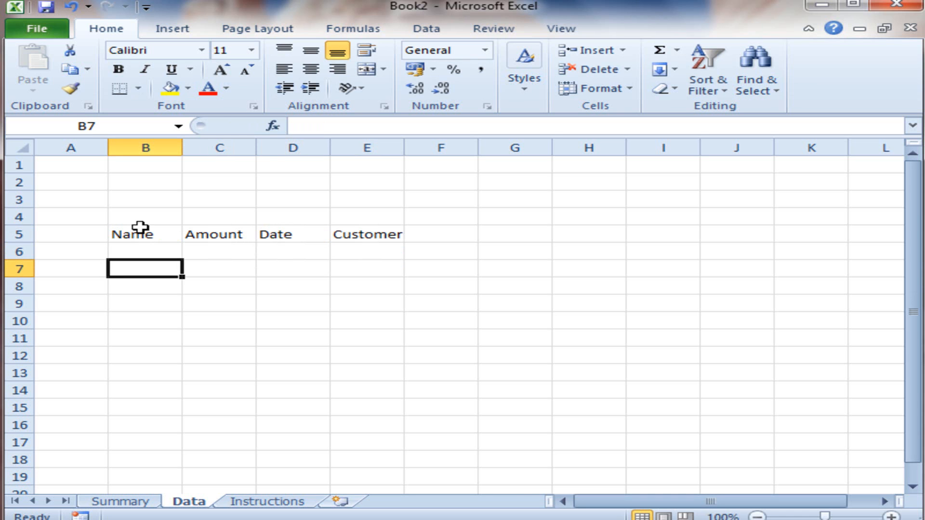
text(Suzanne)
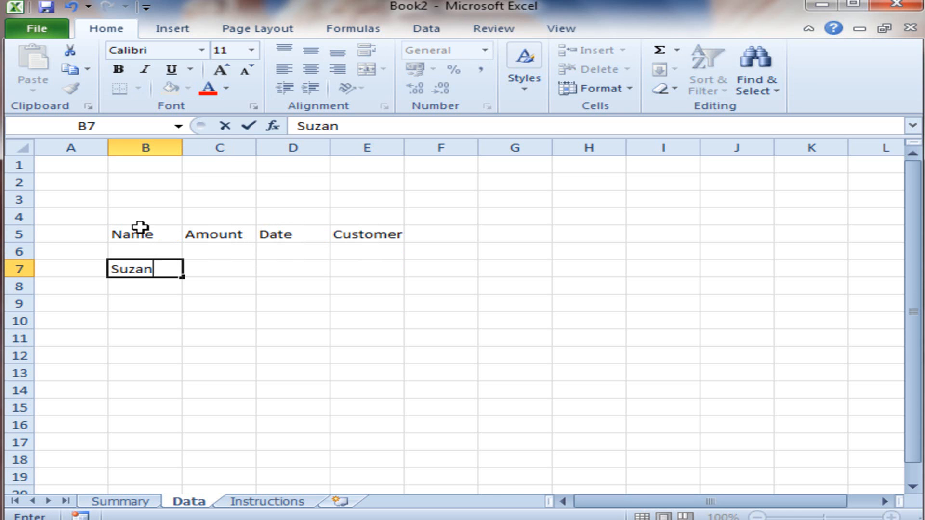
key(Return)
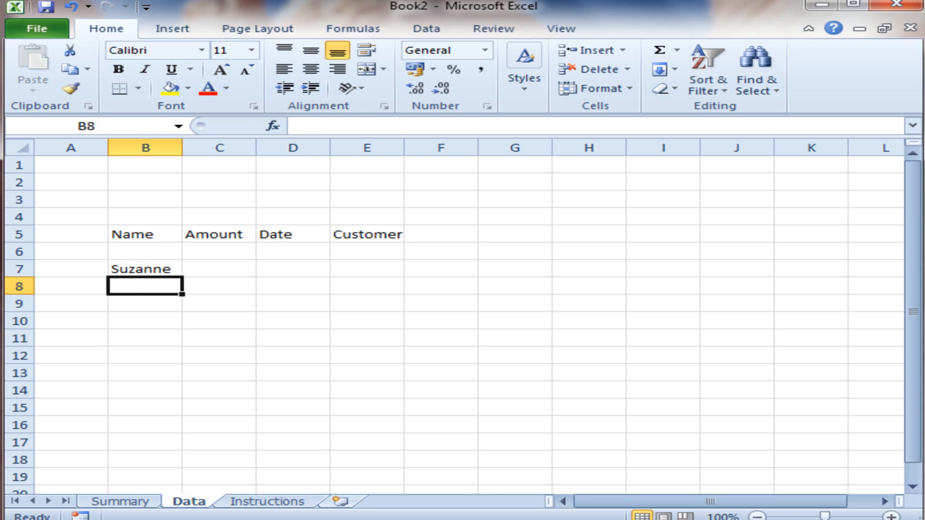
Step: Copy the four salesperson names in B6:B9 on the Summary sheet
click(132, 503)
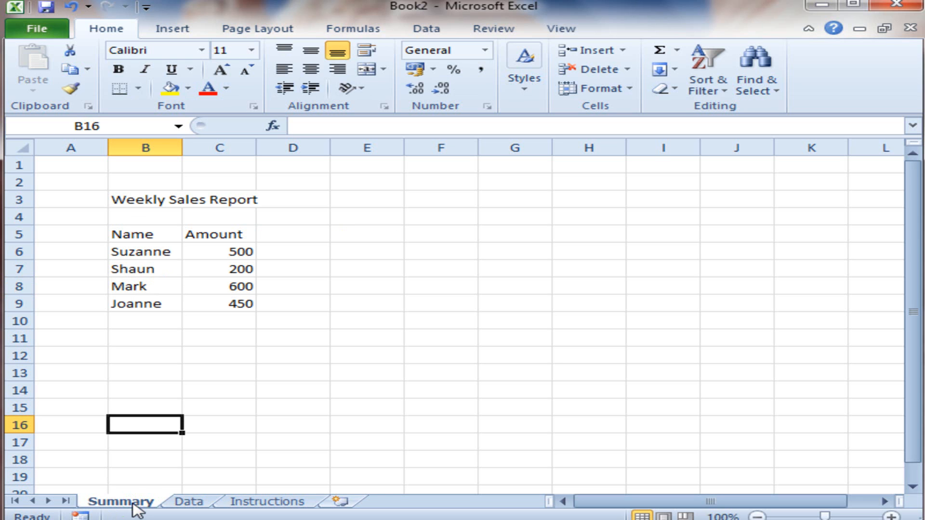
click(160, 304)
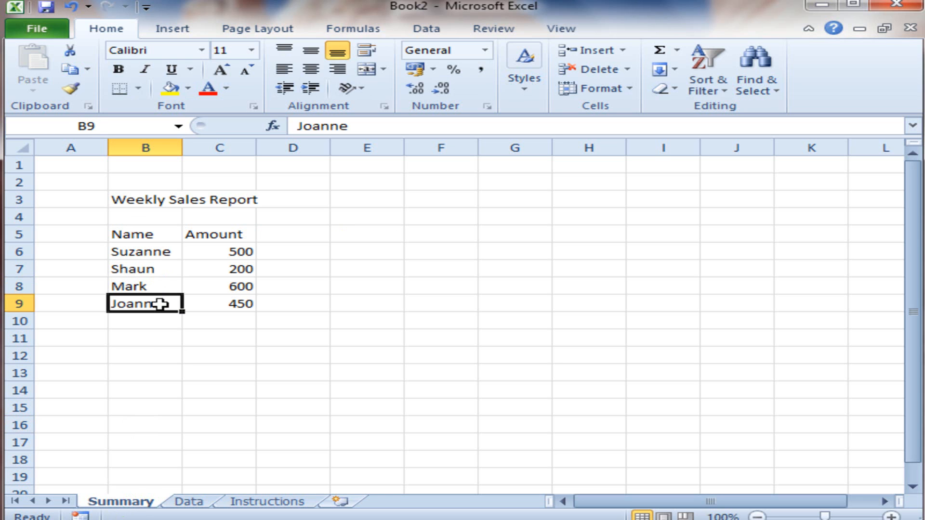
drag(167, 304, 165, 259)
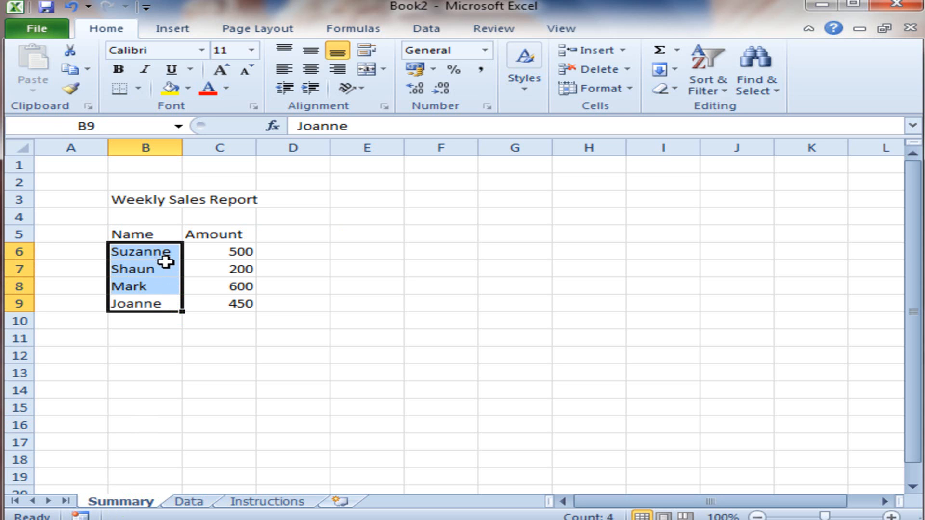
drag(161, 303, 161, 258)
right_click(161, 257)
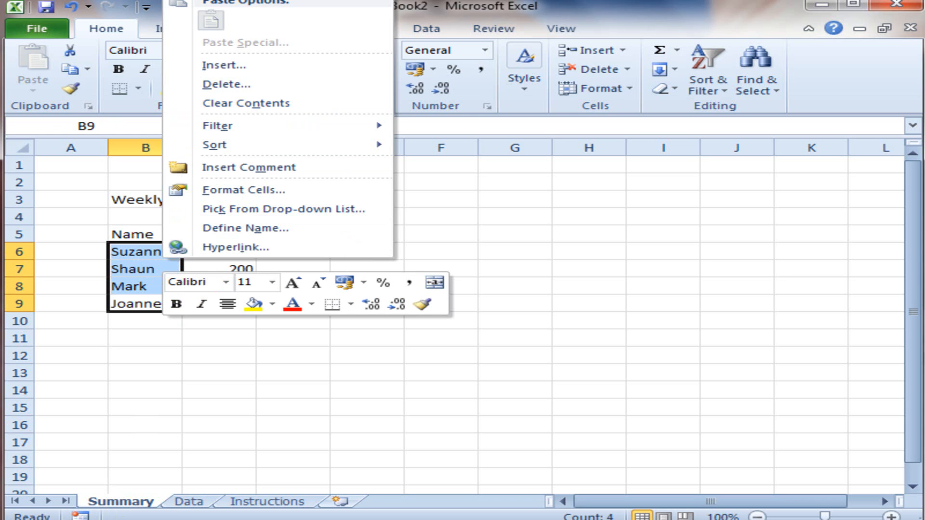
key(c)
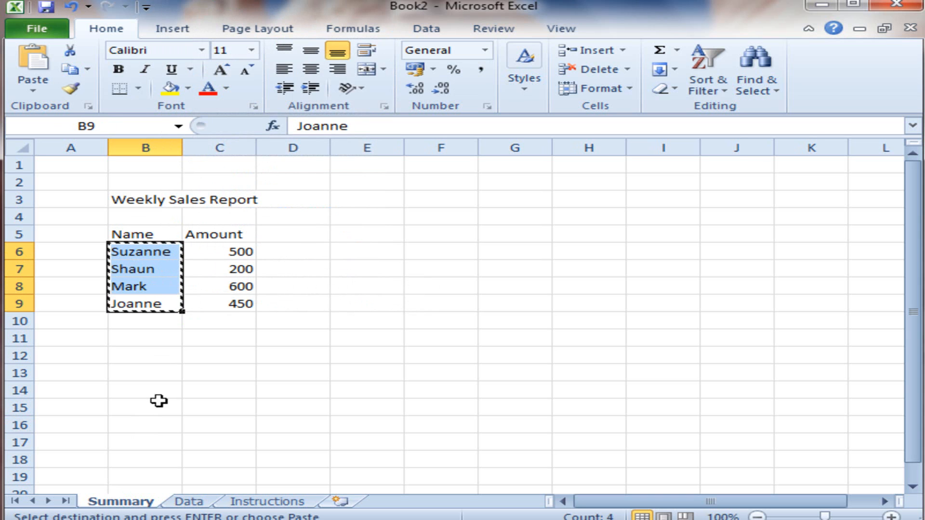
Step: Paste the copied names into the Data sheet starting at B7, using Paste Special with its default options
click(187, 502)
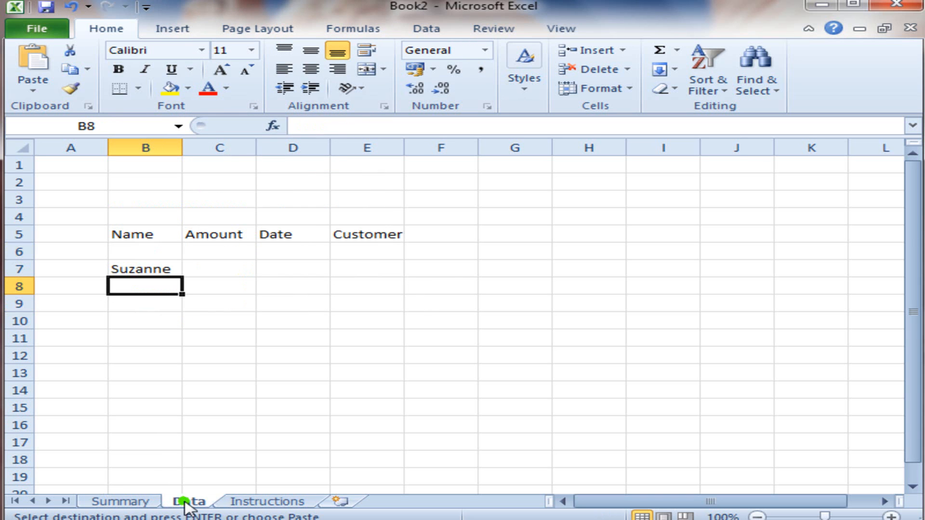
click(171, 266)
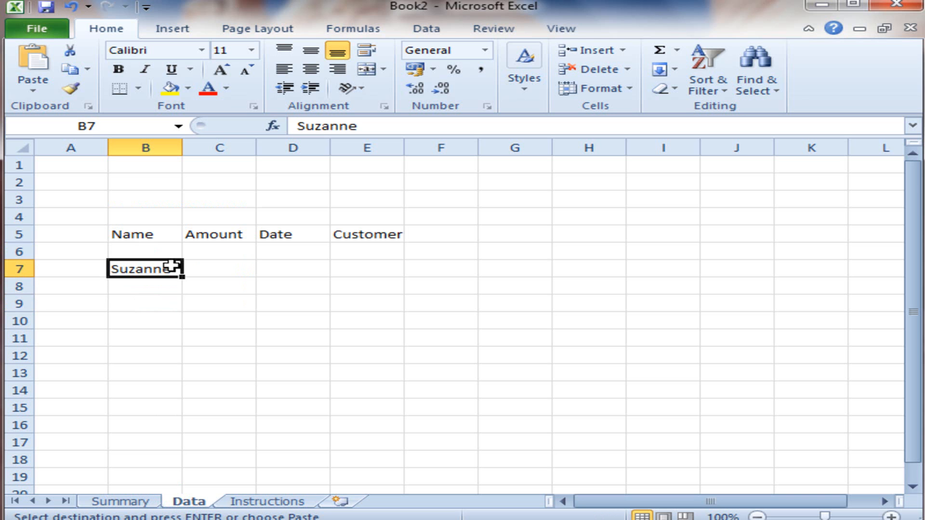
right_click(172, 268)
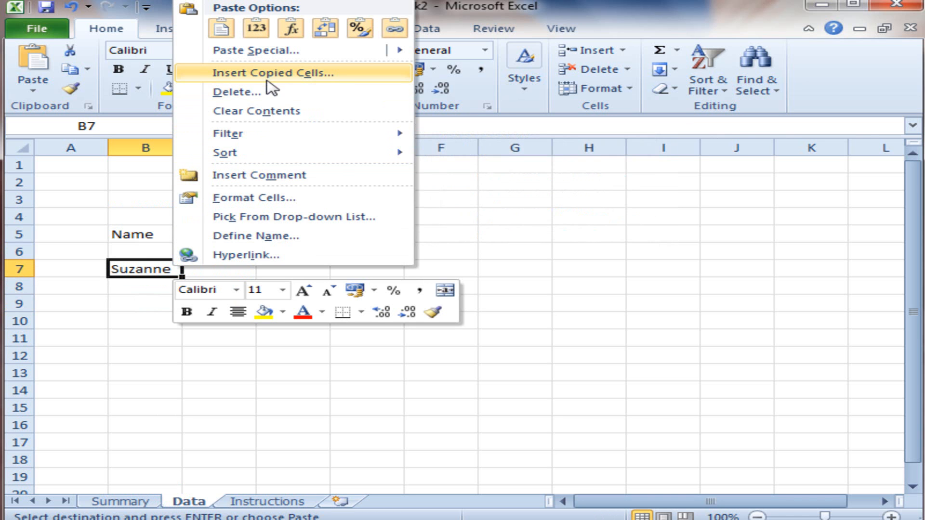
click(274, 50)
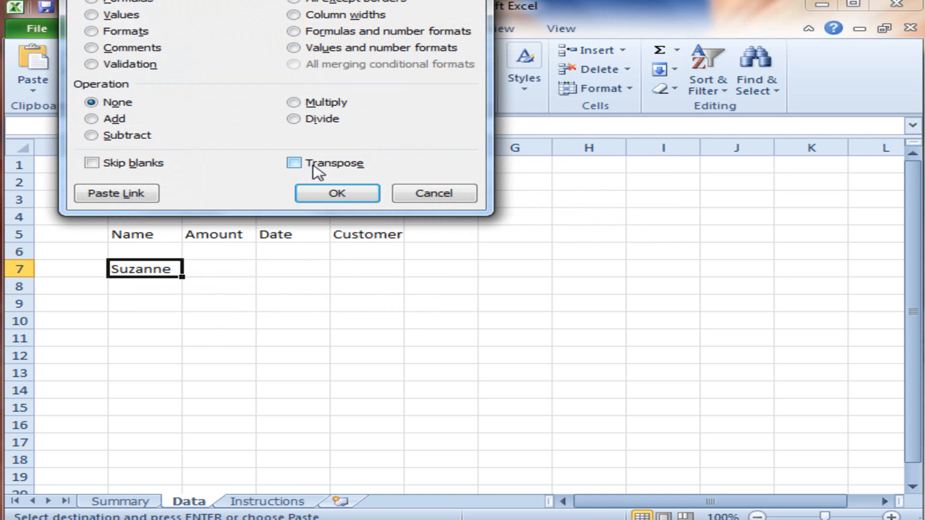
click(334, 193)
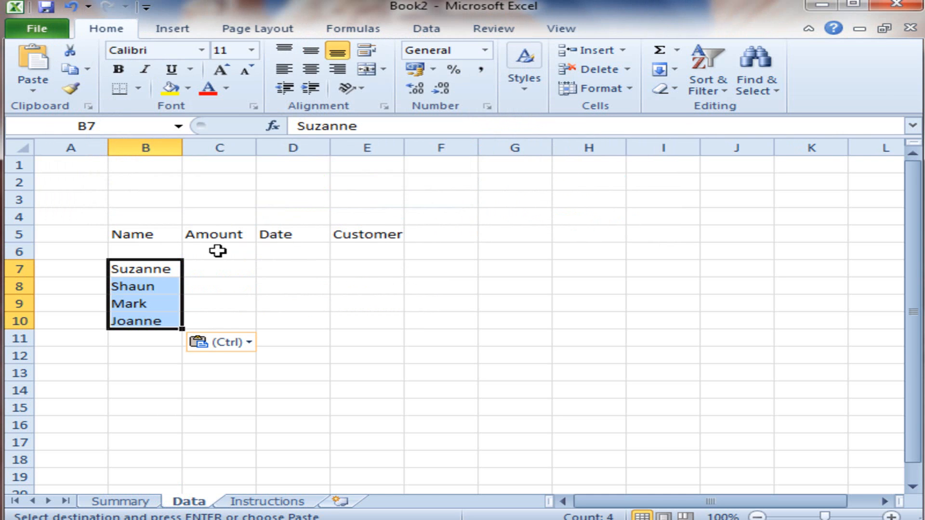
Step: Copy the amounts in C6:C9 on the Summary sheet and paste them into the Data sheet starting at C7
click(213, 266)
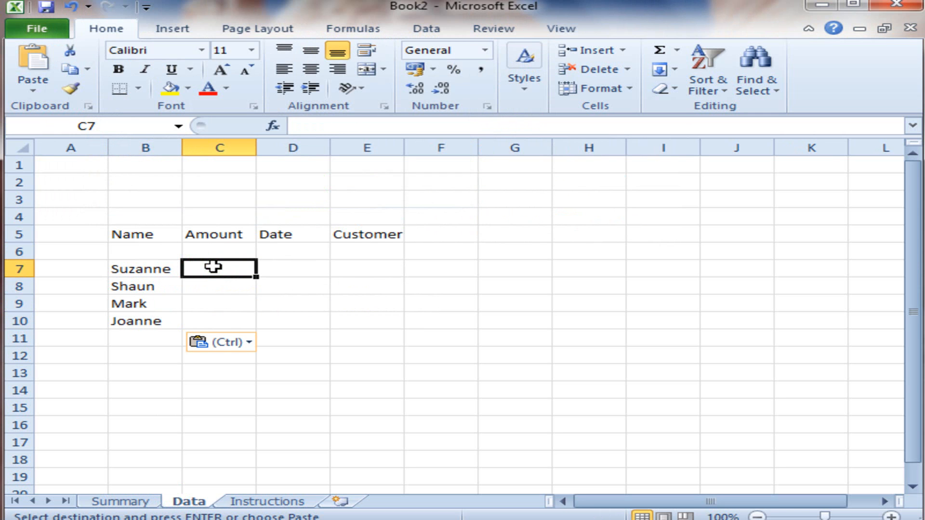
click(121, 501)
drag(227, 251, 217, 303)
key(ctrl+c)
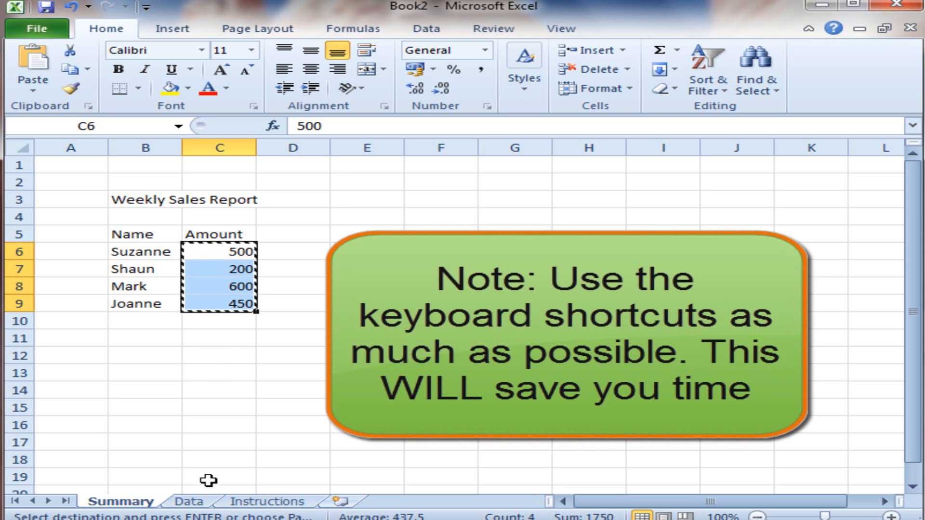
click(195, 502)
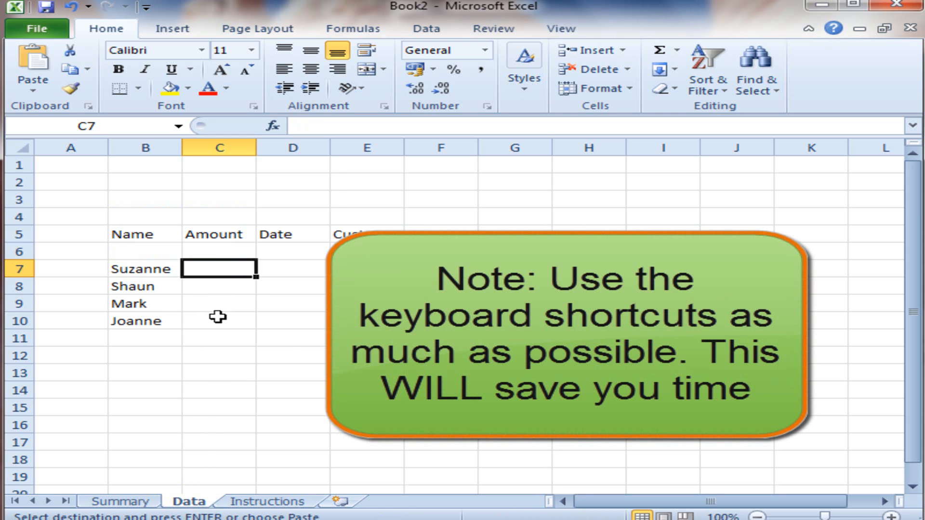
key(ctrl+v)
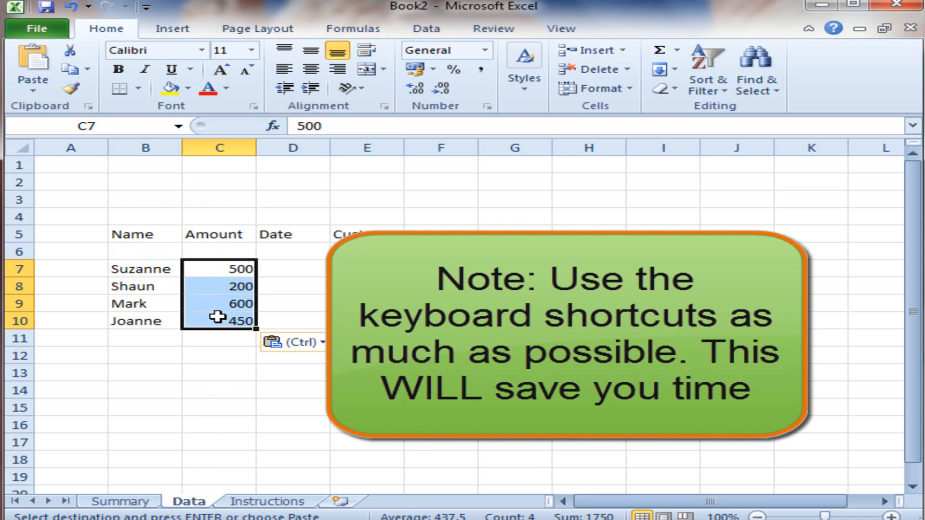
Step: Enter the date 01/12/2011 in cell D7 for the first salesperson
click(322, 266)
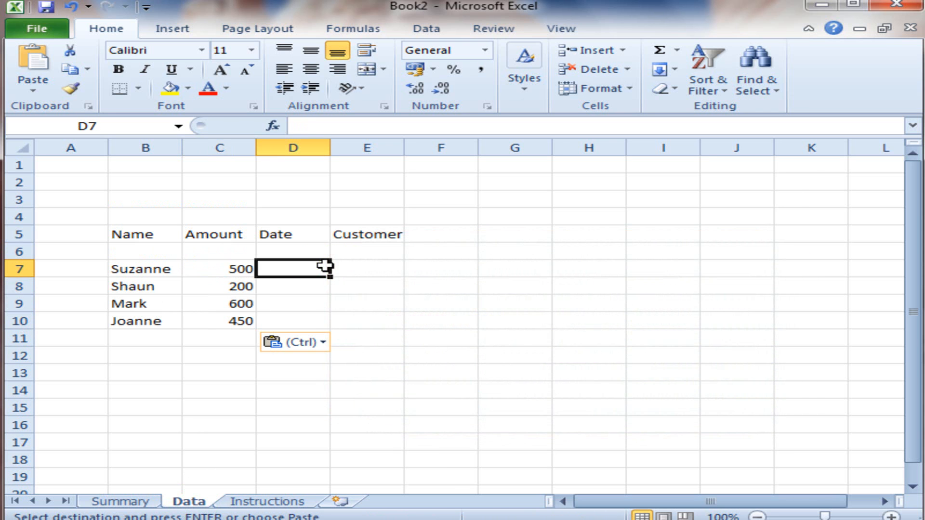
text(01/12/2011)
key(Return)
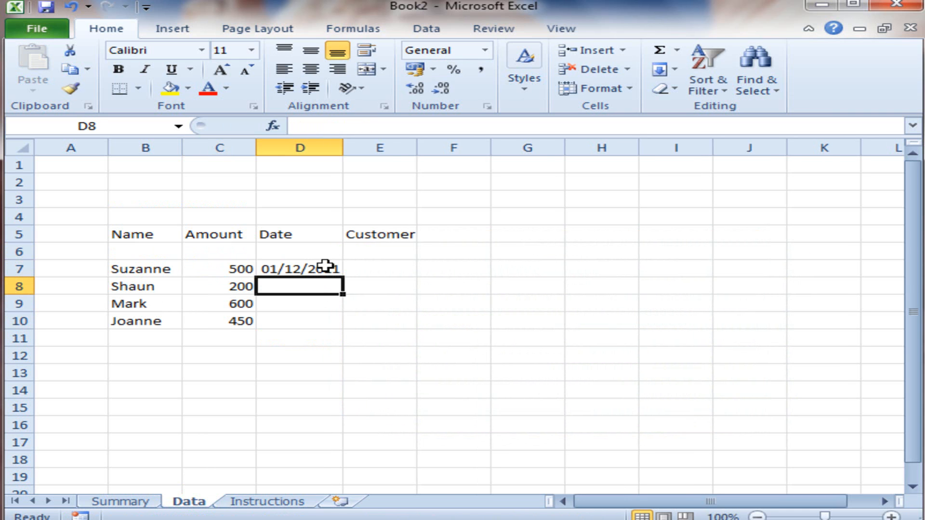
Step: Enter the dates 03/03/2012 in D8 and 05/03/2012 in D9 of the Date column
text(03)
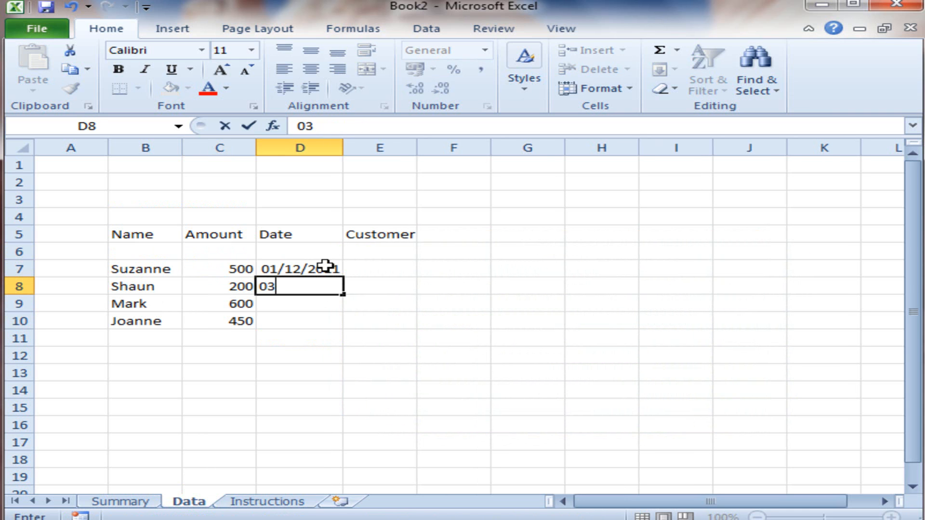
text(/03)
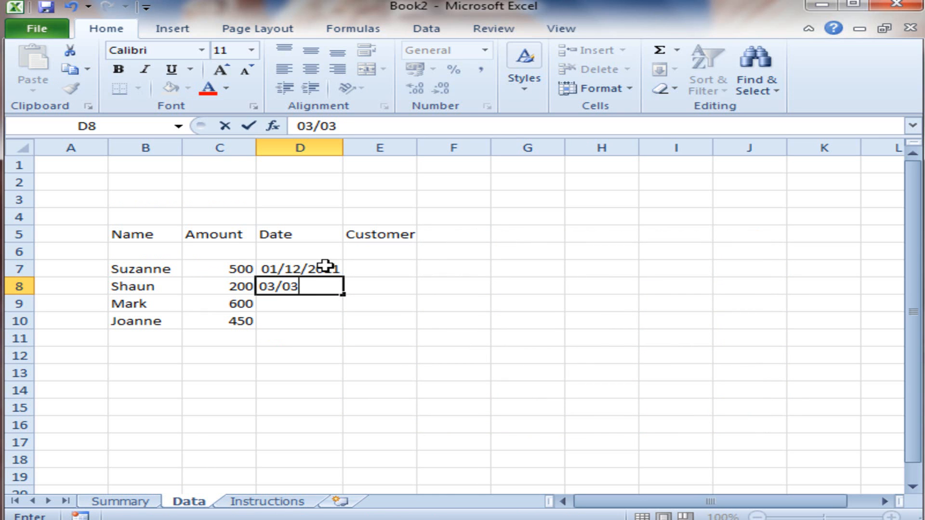
text(/2012)
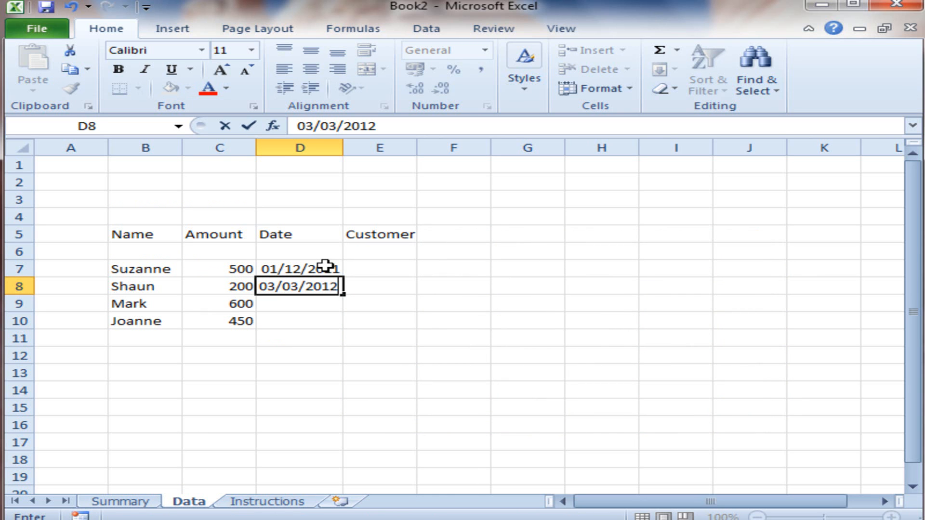
key(Return)
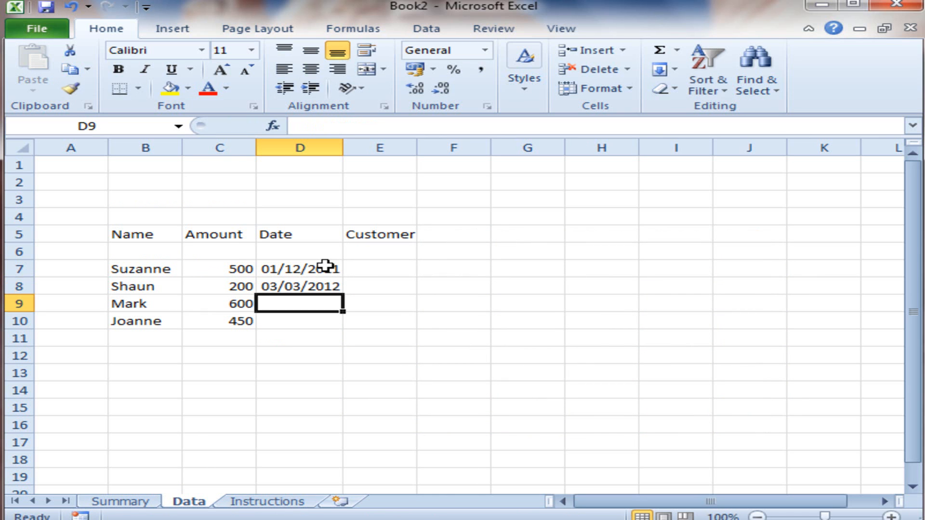
text(05/0320)
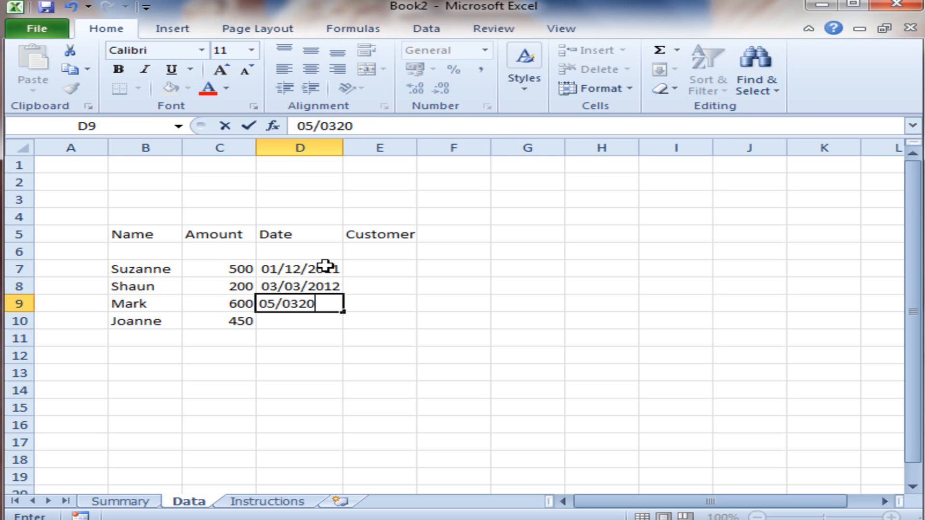
key(BackSpace)
key(BackSpace)
text(/2012)
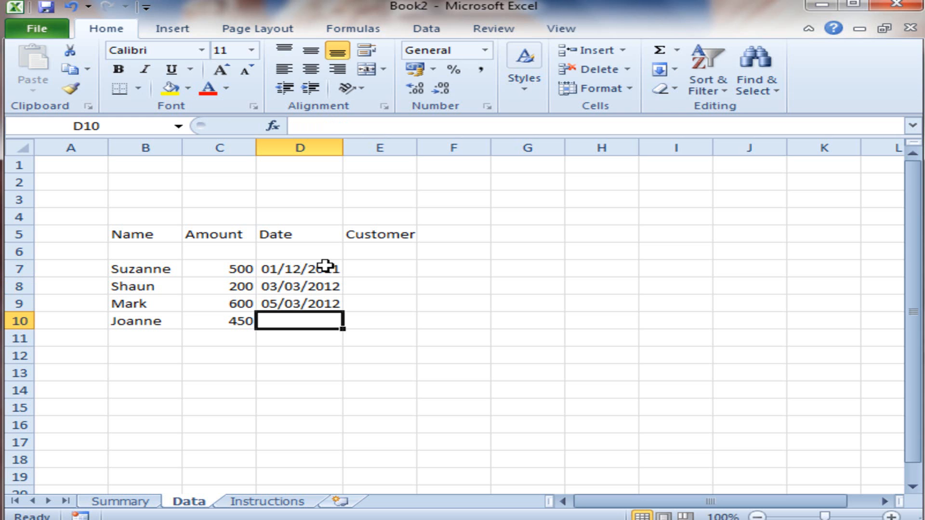
Step: Enter the date 06/04/2012 in cell D10 for the last salesperson
text(06)
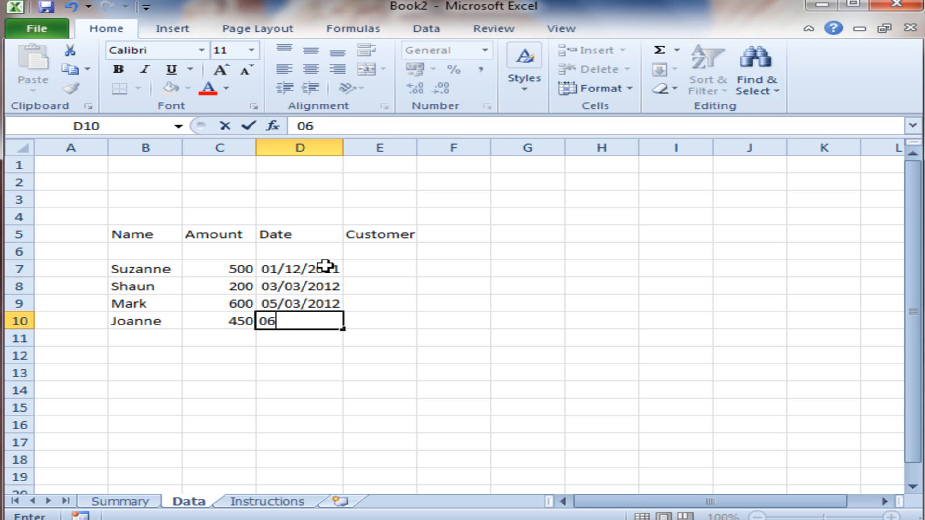
text(/04/2012)
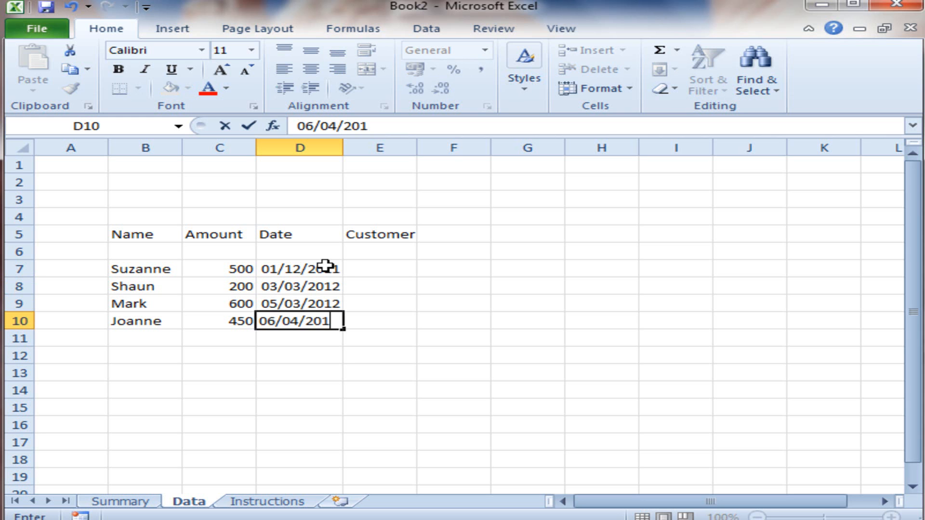
key(Return)
Step: Enter the customers ASDV Ltd in E7 and Maccy's in E8 of the Customer column
key(Up)
key(Up)
key(Up)
key(Up)
key(Right)
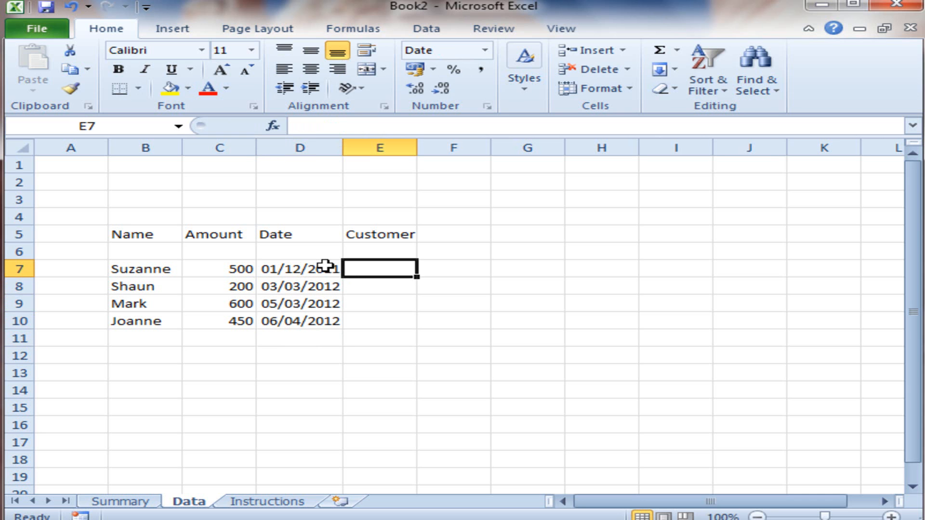
text(ASD)
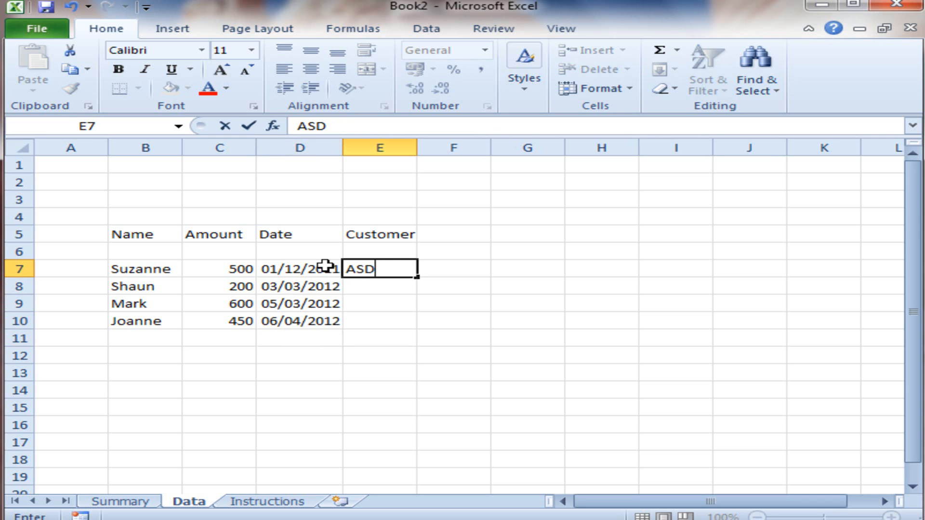
text(V Ltd)
key(Return)
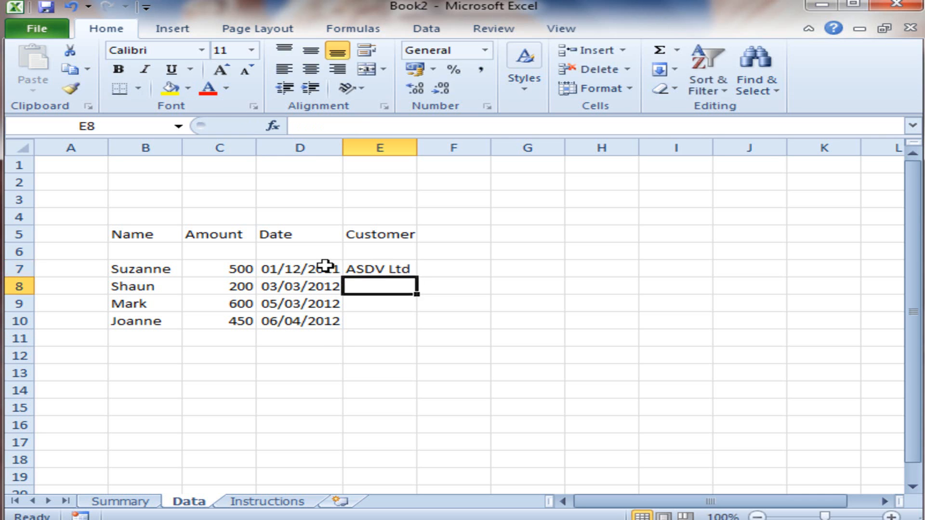
text(M)
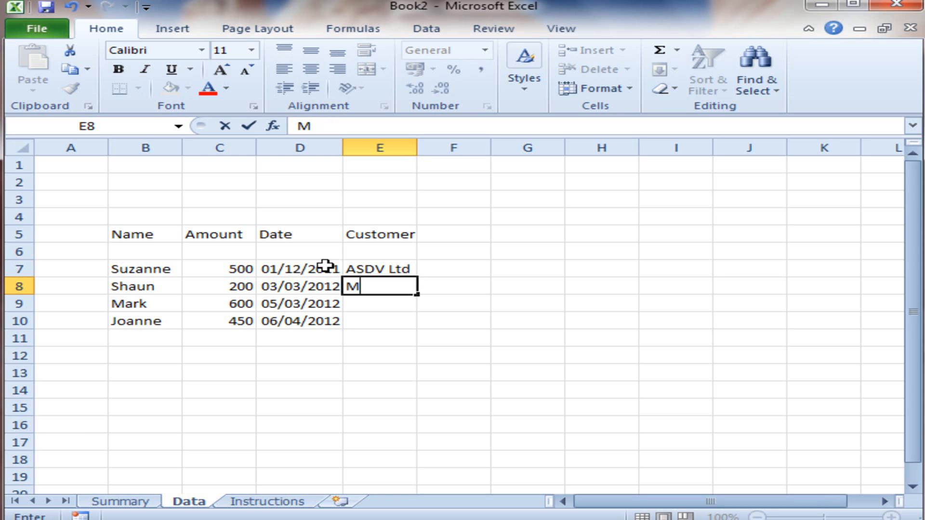
text(accy's)
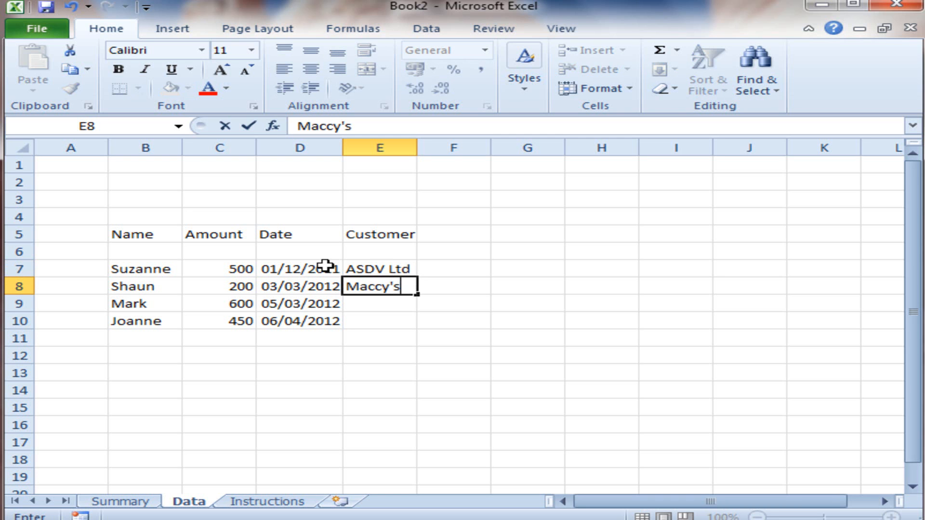
key(Return)
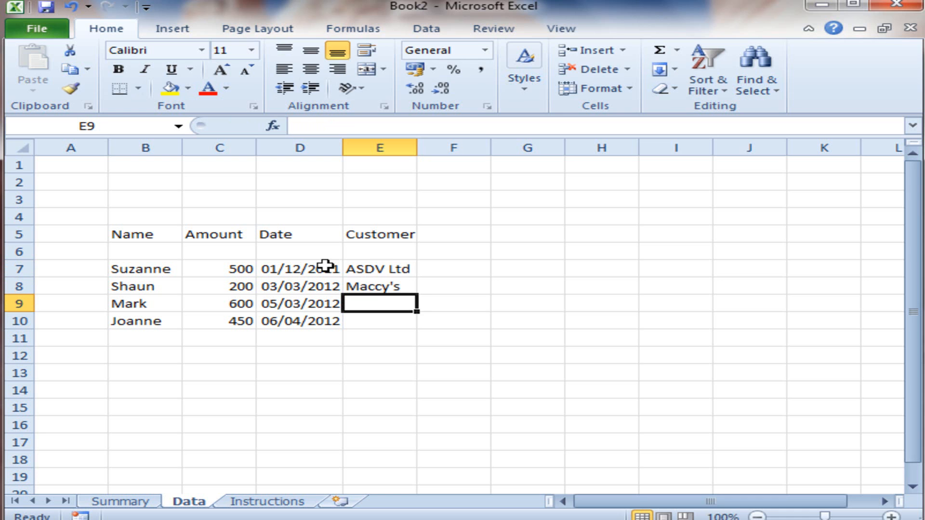
Step: Enter the customers Ivon & co in E9 and Sarah Jane Fashion in E10
text(Ivo)
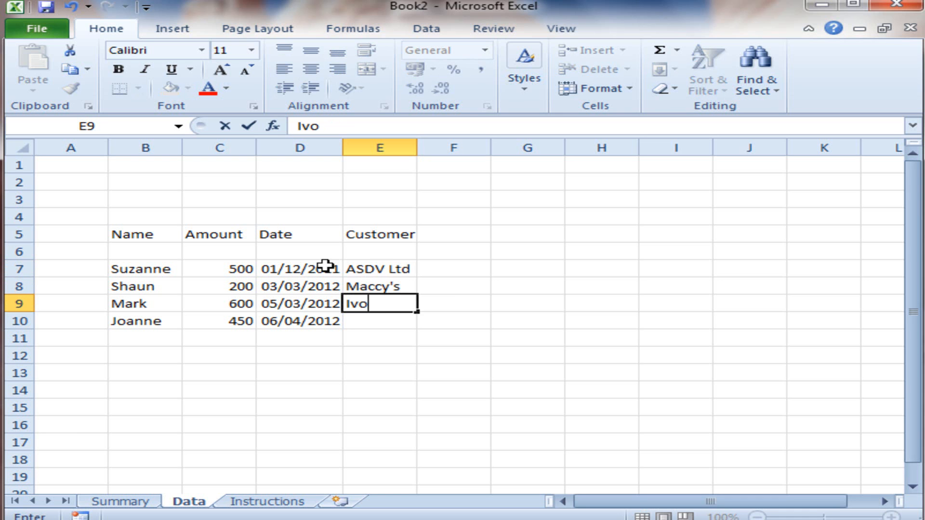
text(n & co)
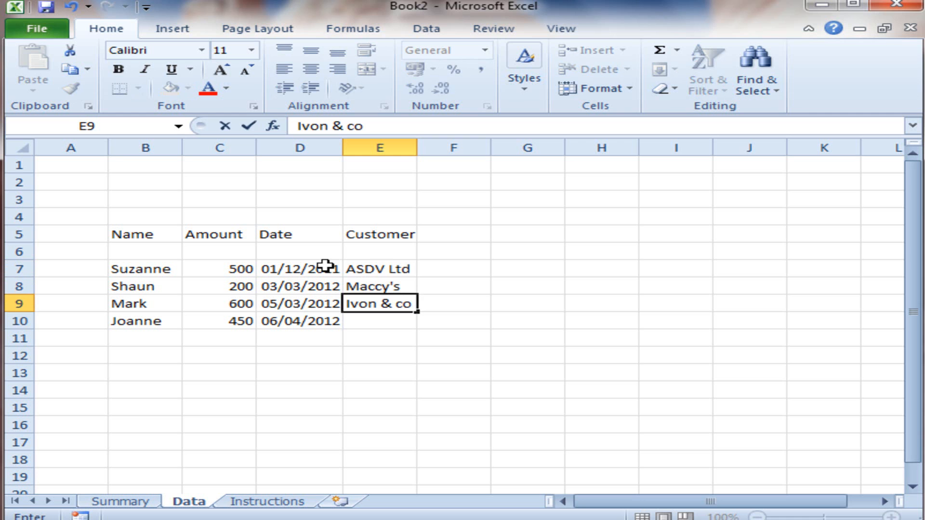
key(Return)
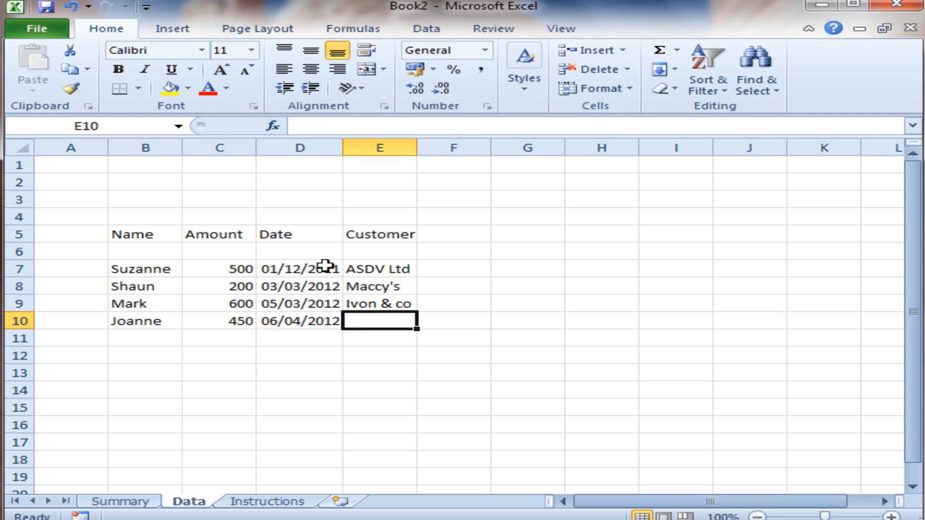
text(Sarah Jane)
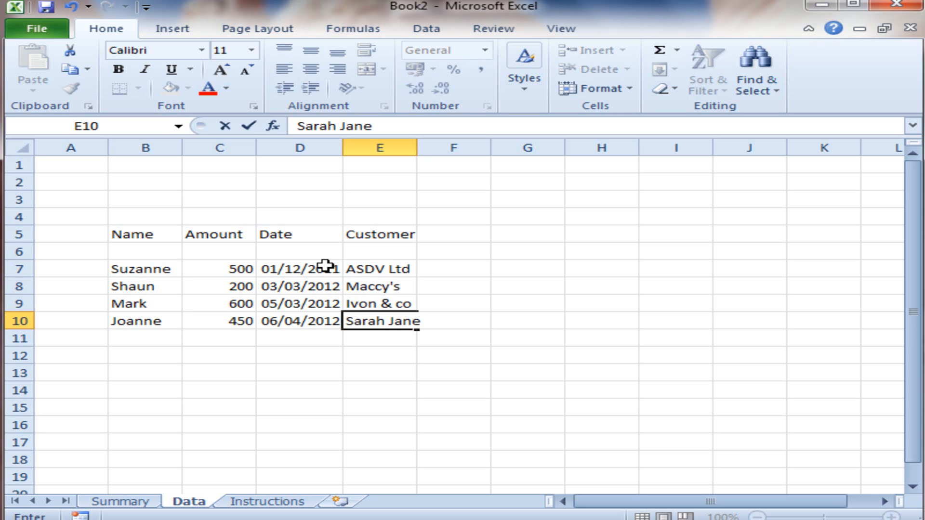
text( Fashion)
key(Return)
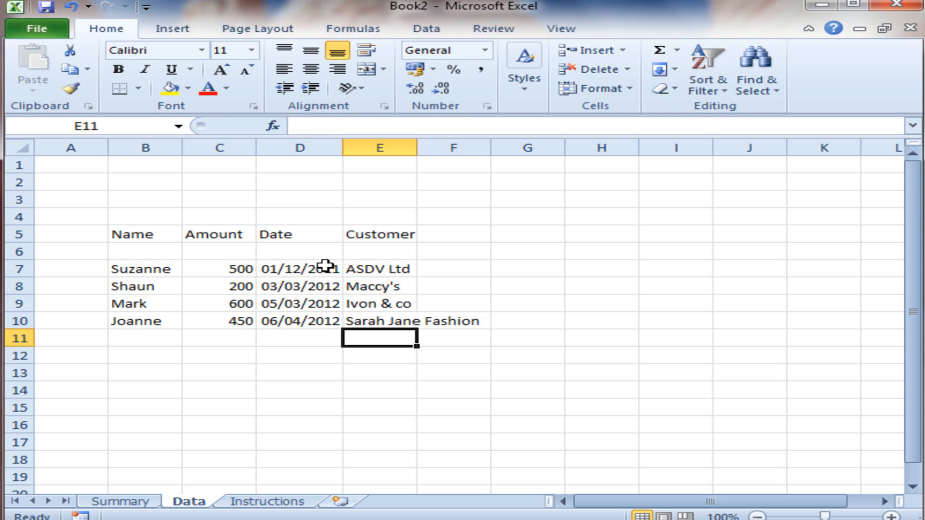
Step: Fit the width of column E to its longest customer name and widen it slightly further
click(383, 321)
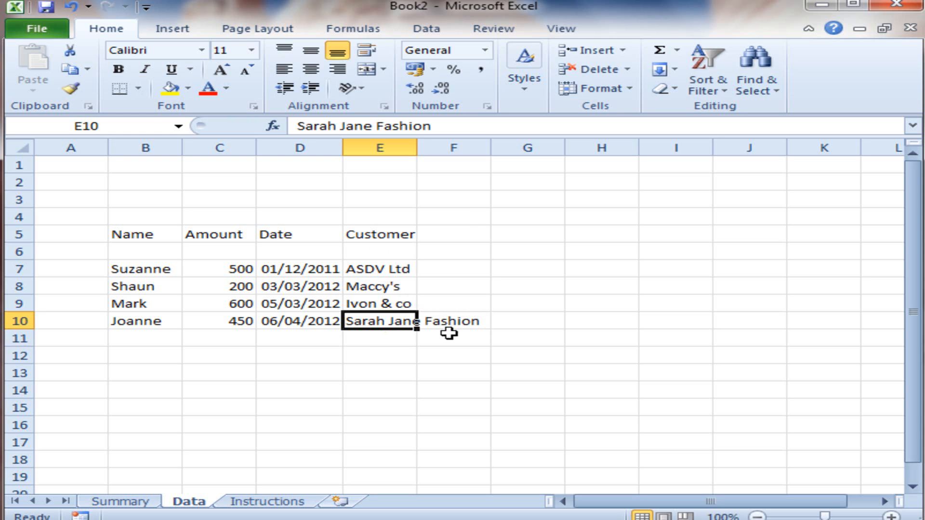
double_click(417, 148)
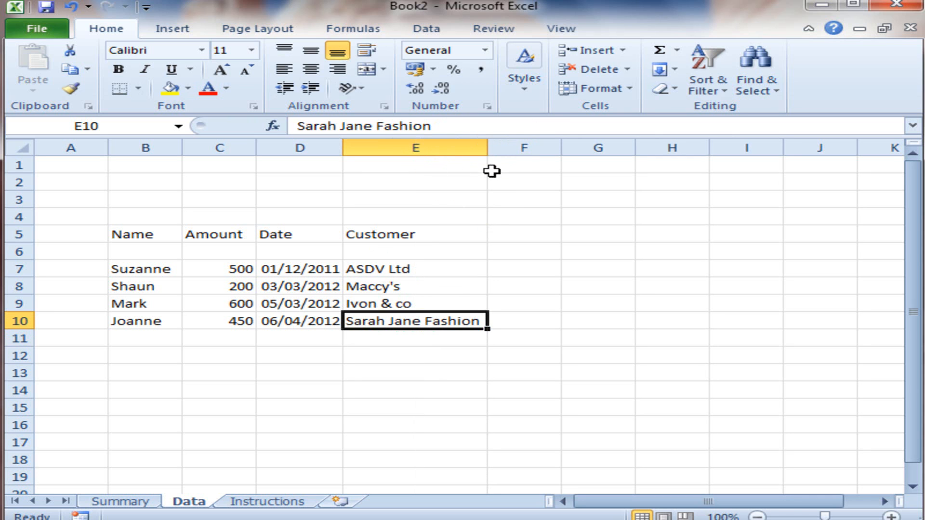
mouse_move(492, 151)
mouse_down()
mouse_move(471, 150)
mouse_move(525, 155)
mouse_move(499, 155)
mouse_up()
right_click(481, 148)
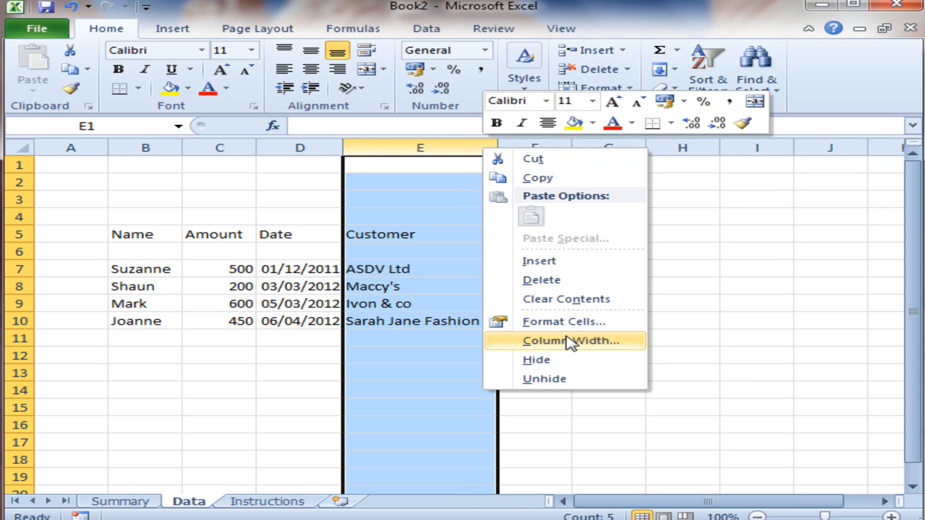
click(434, 308)
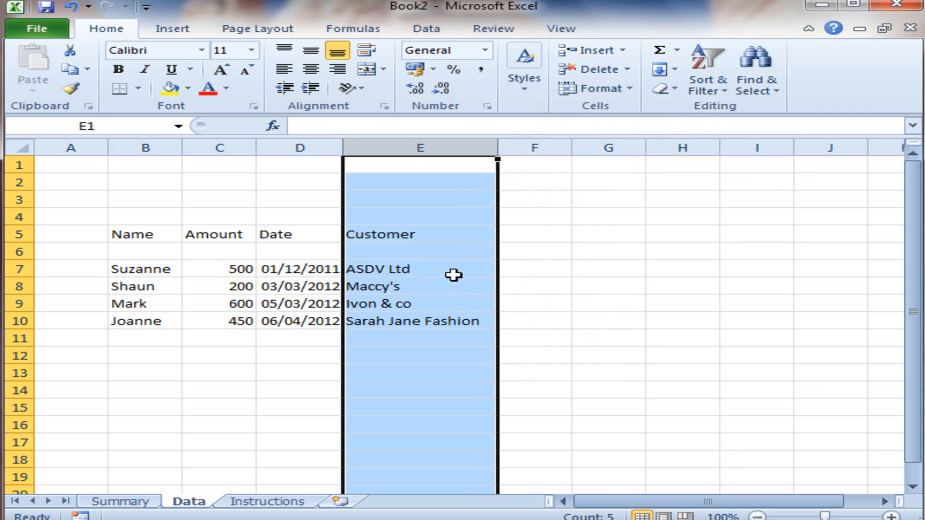
click(458, 272)
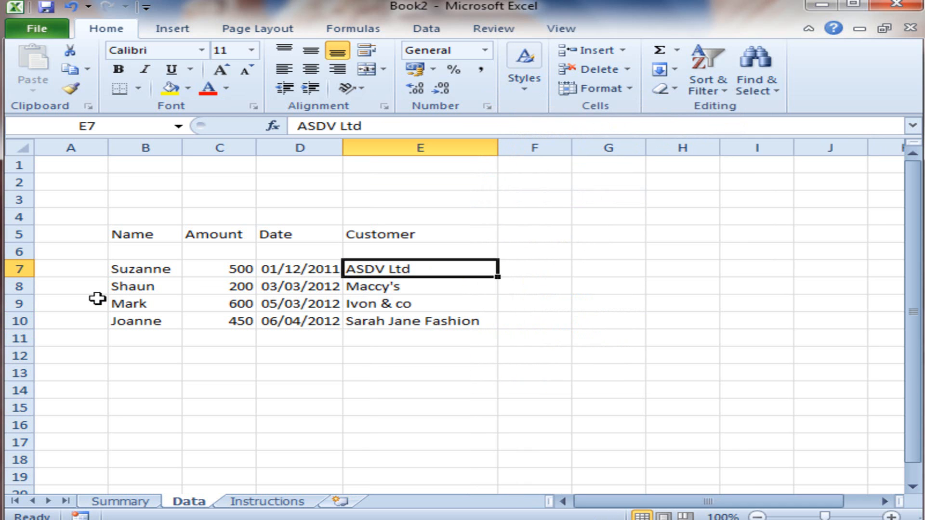
Step: Look over the Summary and Instructions sheets and leave the Summary sheet active with the empty cell B13 selected
click(134, 503)
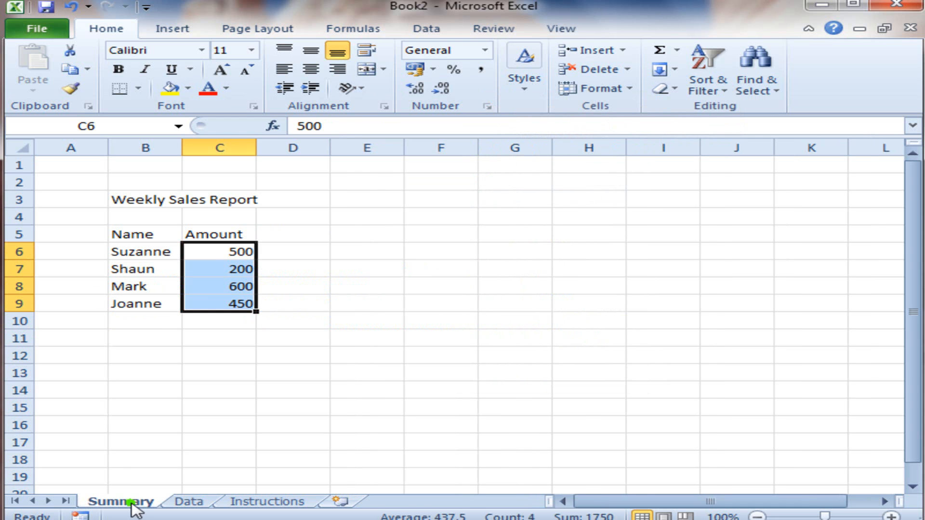
click(247, 502)
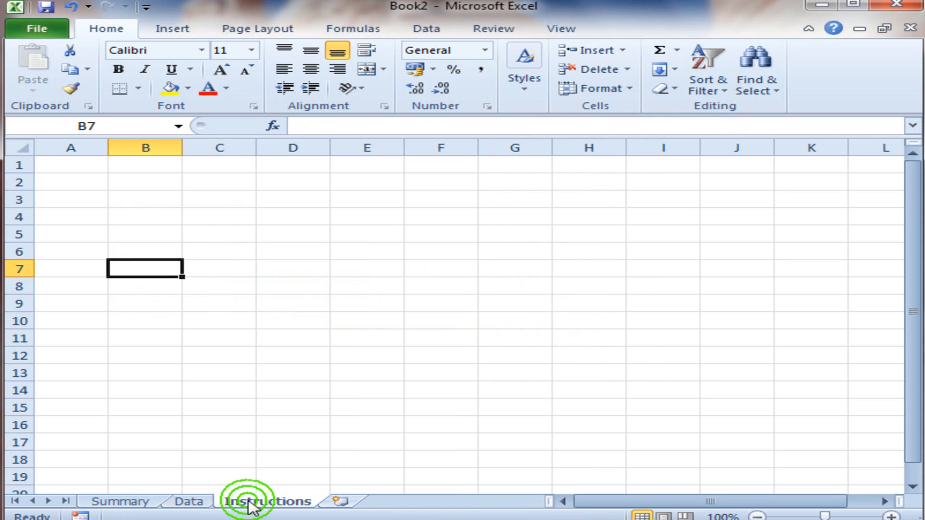
click(148, 502)
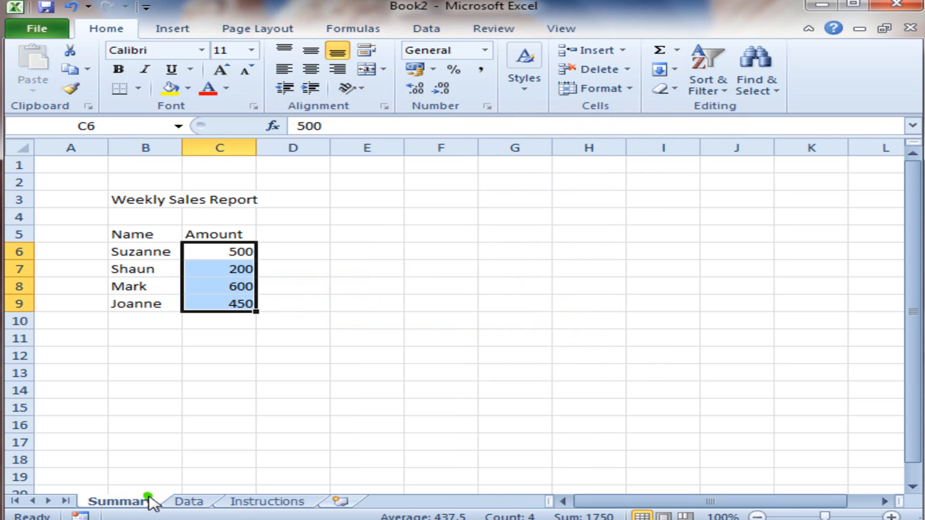
click(159, 370)
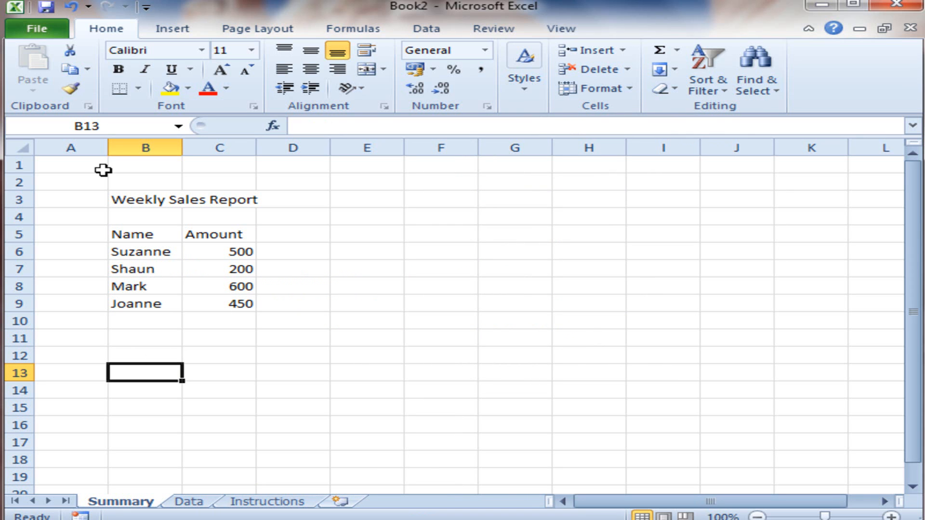
Step: Save the workbook as ReportWeek30 in the MyWorkbooks folder, using the Excel Workbook (*.xlsx) file type
click(53, 37)
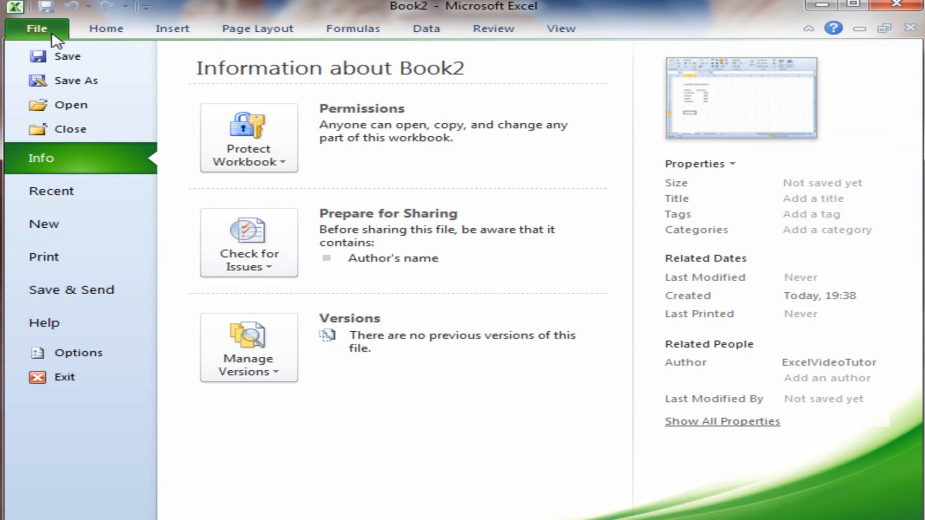
click(78, 86)
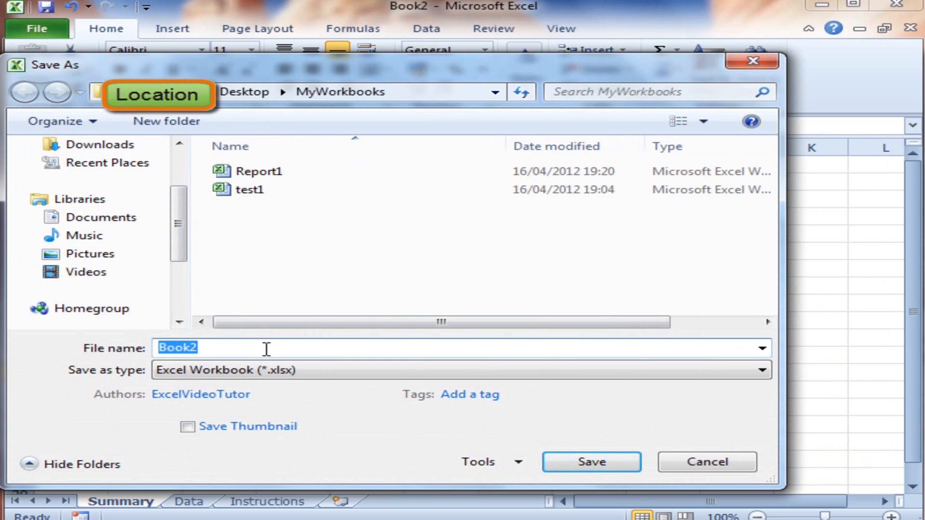
text(Re)
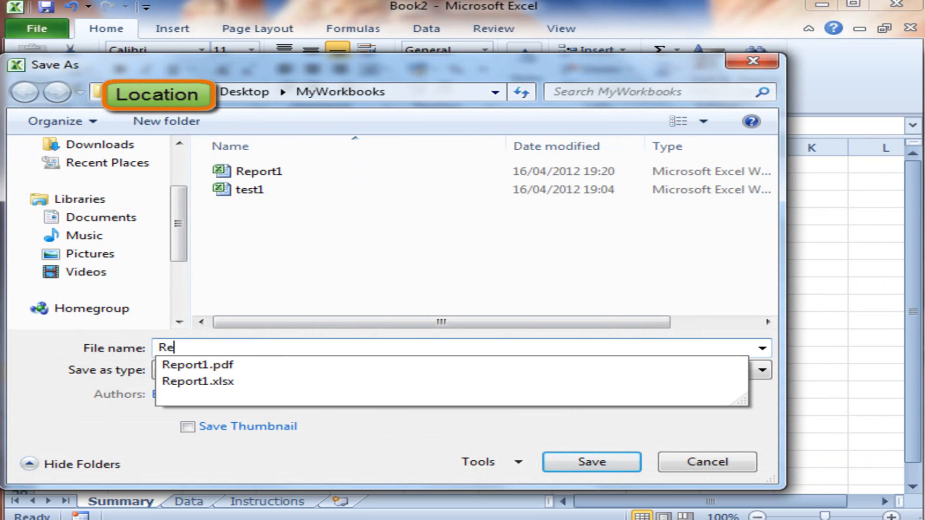
text(portWeek)
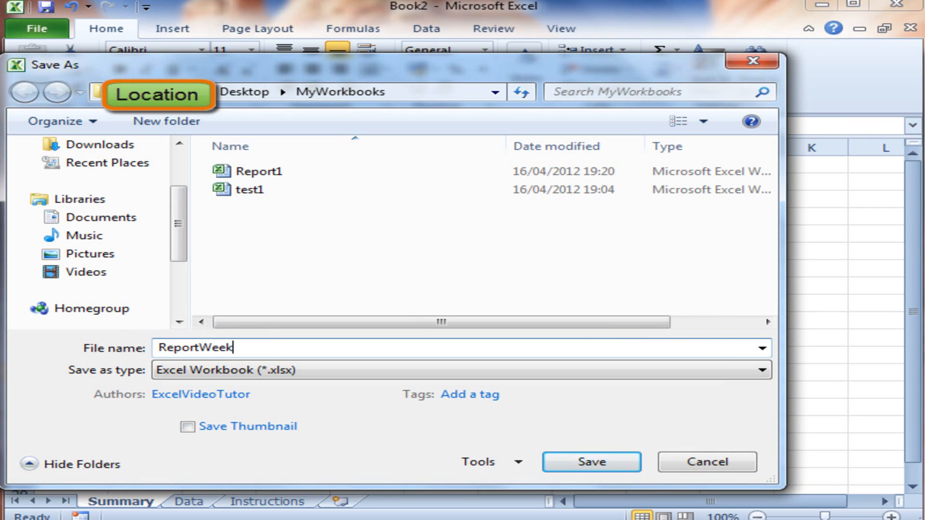
text(30)
click(331, 367)
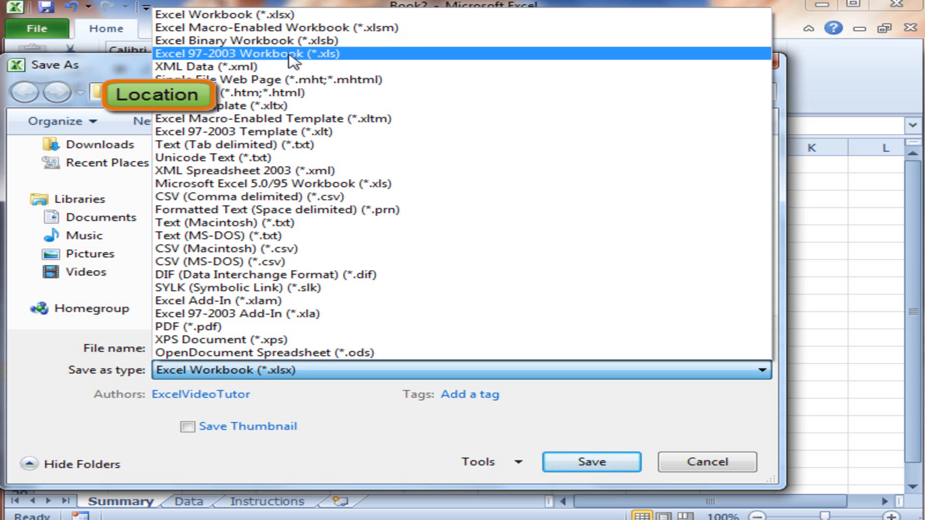
click(270, 16)
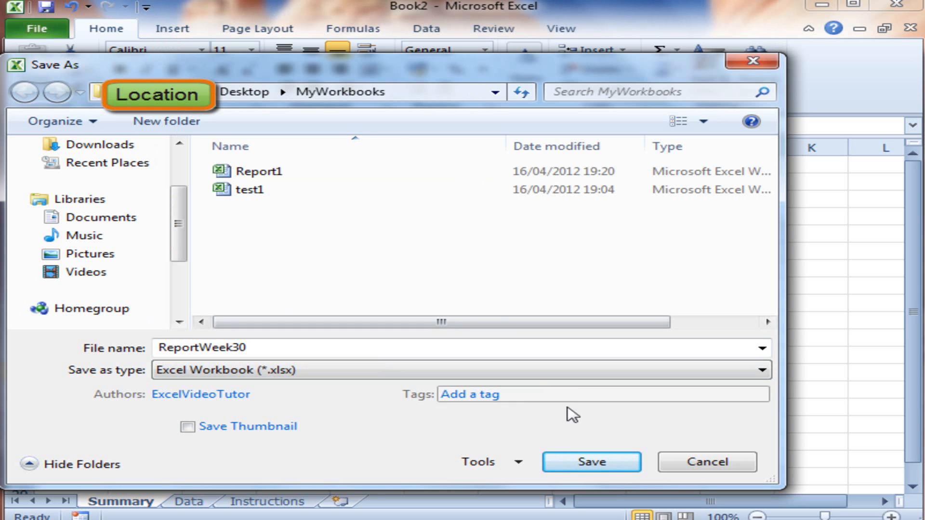
click(598, 465)
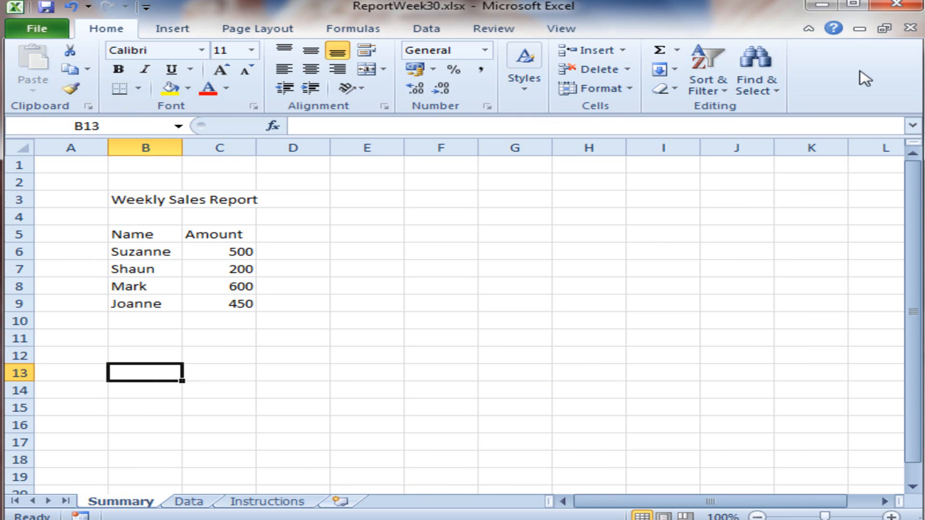
Step: Close the saved workbook and reopen ReportWeek30 from the MyWorkbooks folder
click(911, 30)
click(409, 283)
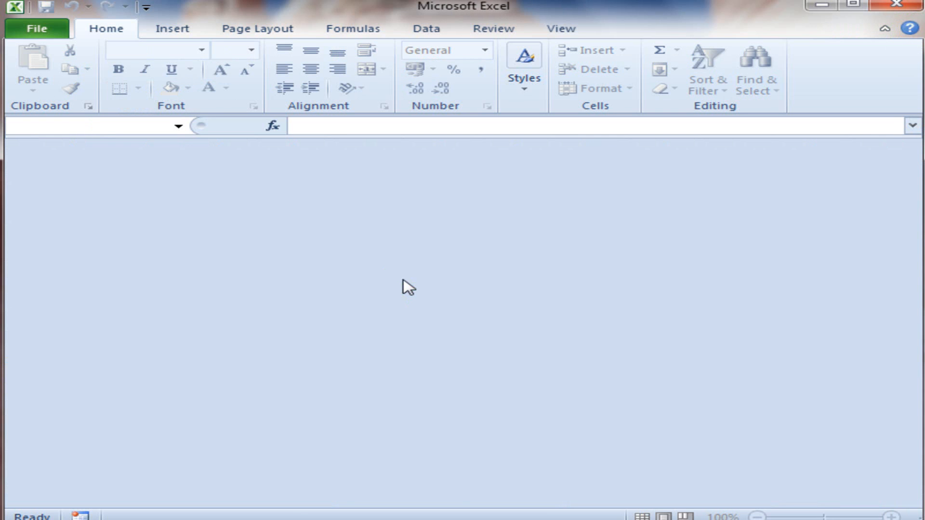
click(21, 33)
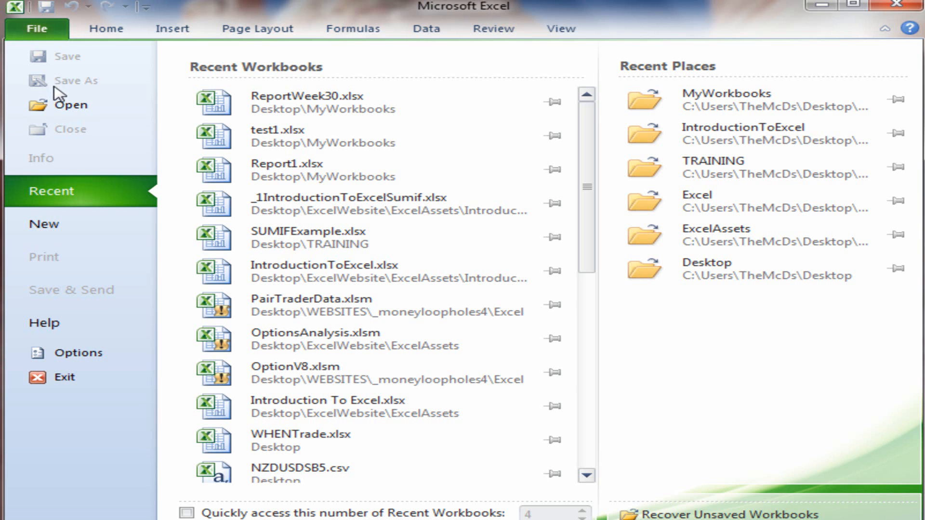
click(59, 101)
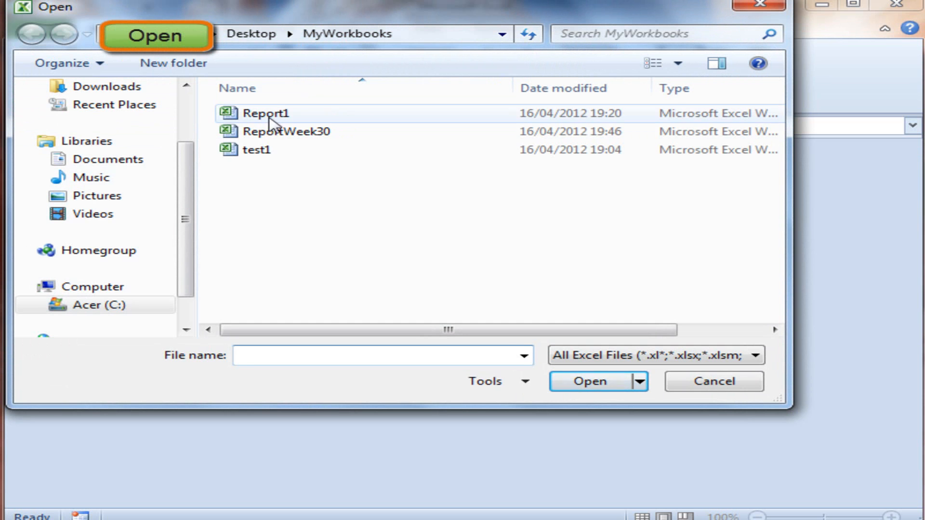
click(297, 139)
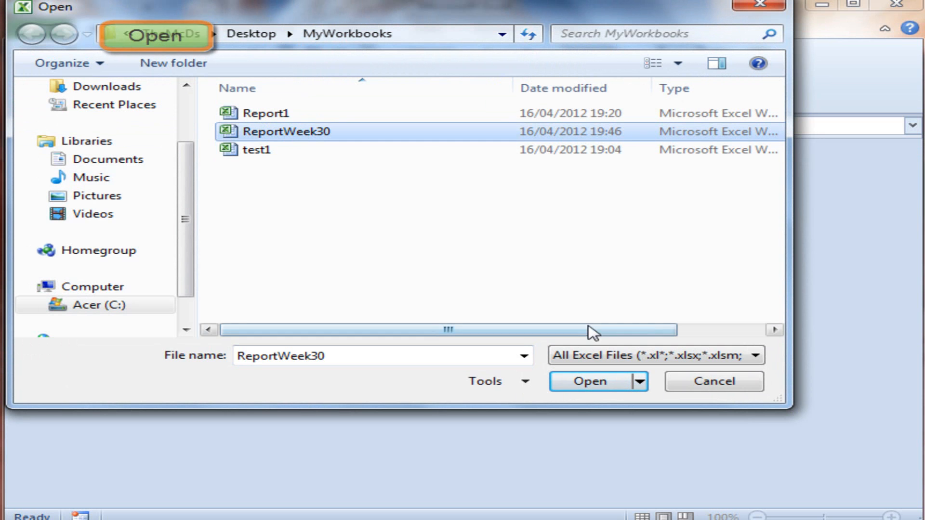
click(585, 383)
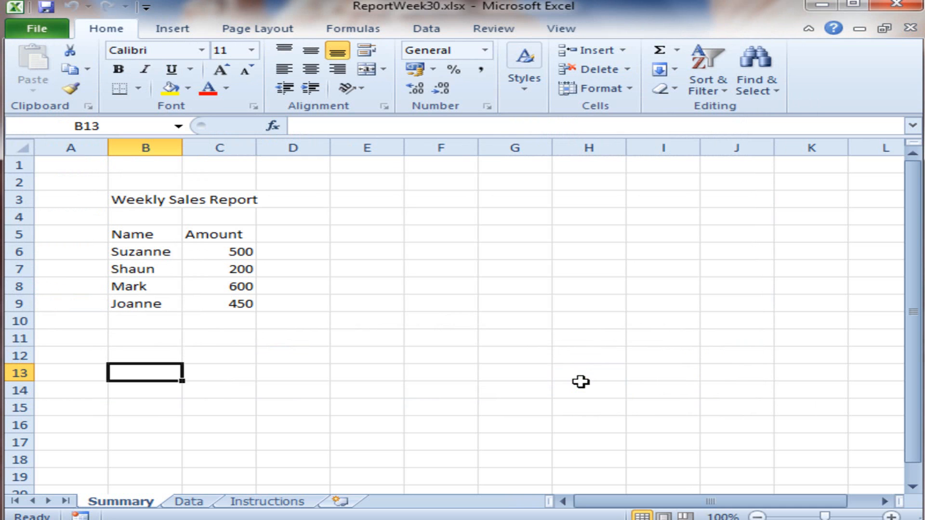
Step: Save a copy of the workbook as a PDF (*.pdf) named ReportWeek30 in the MyWorkbooks folder, opening the file after publishing
click(45, 34)
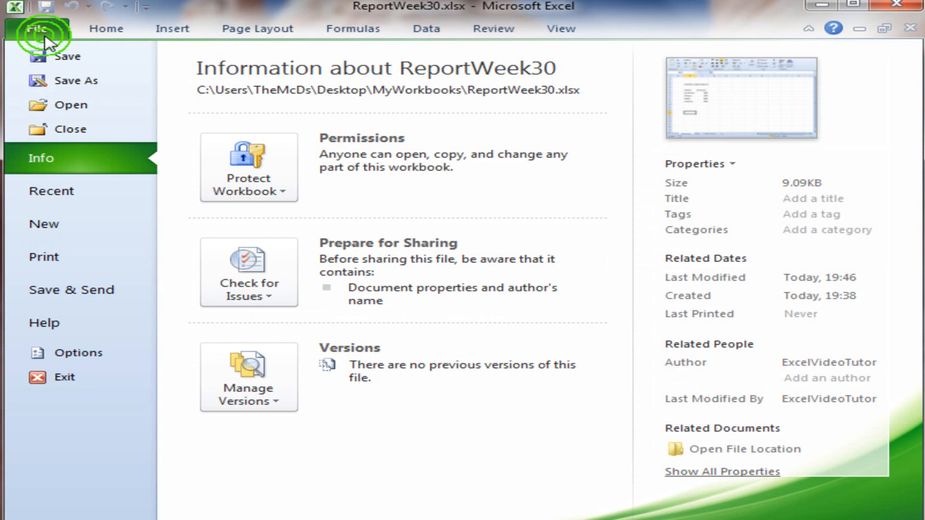
click(62, 83)
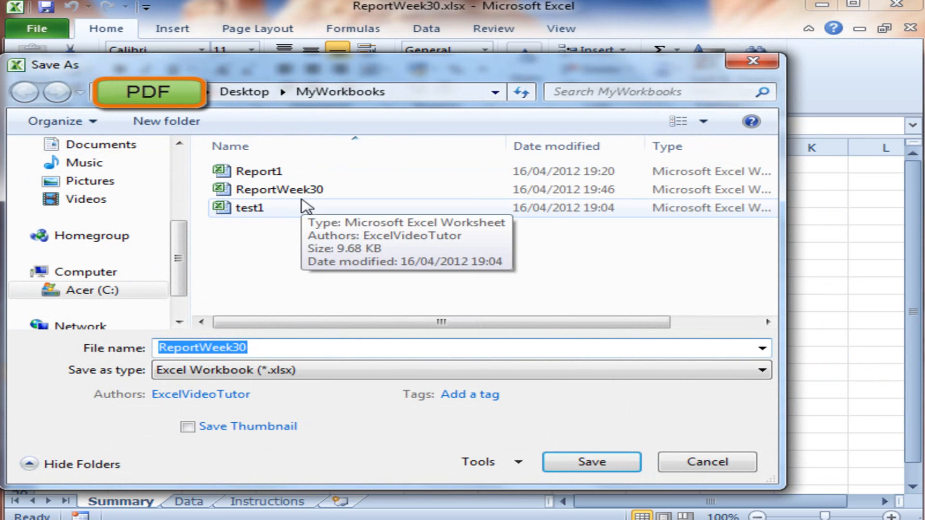
click(260, 373)
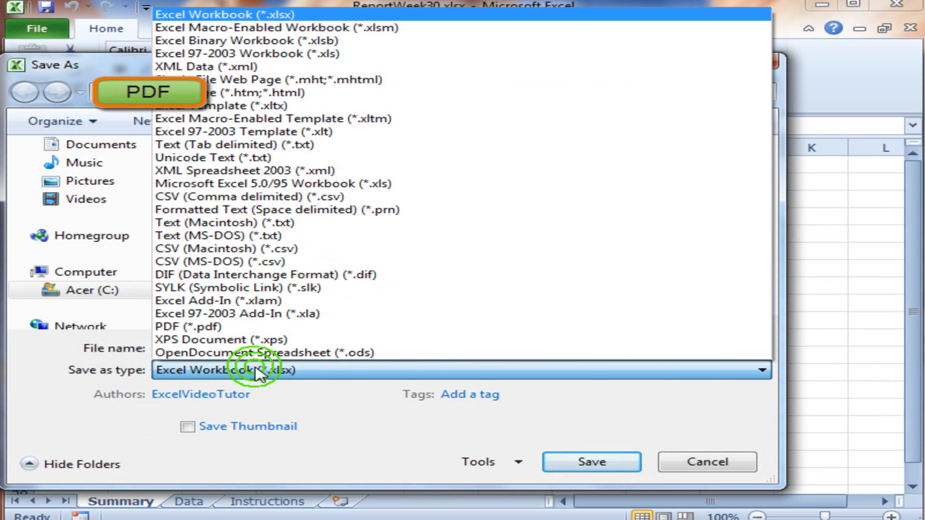
click(261, 329)
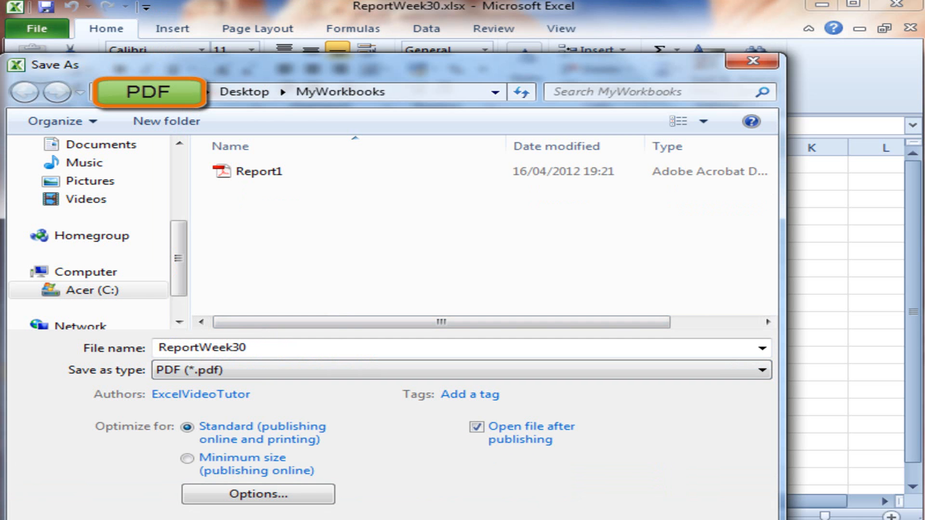
key(Return)
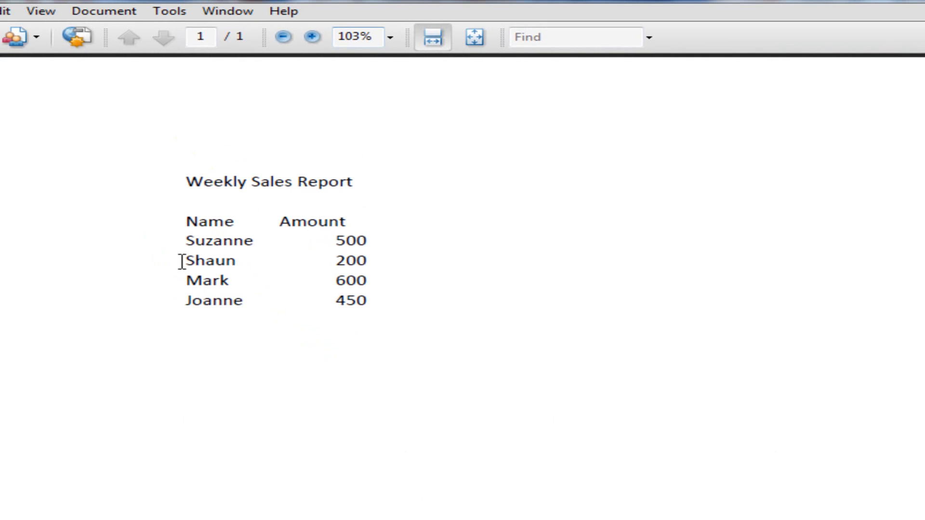
Step: Examine the Weekly Sales Report text in the published PDF and return to Excel with cell G6 of the Summary sheet selected
drag(178, 186, 434, 201)
click(434, 196)
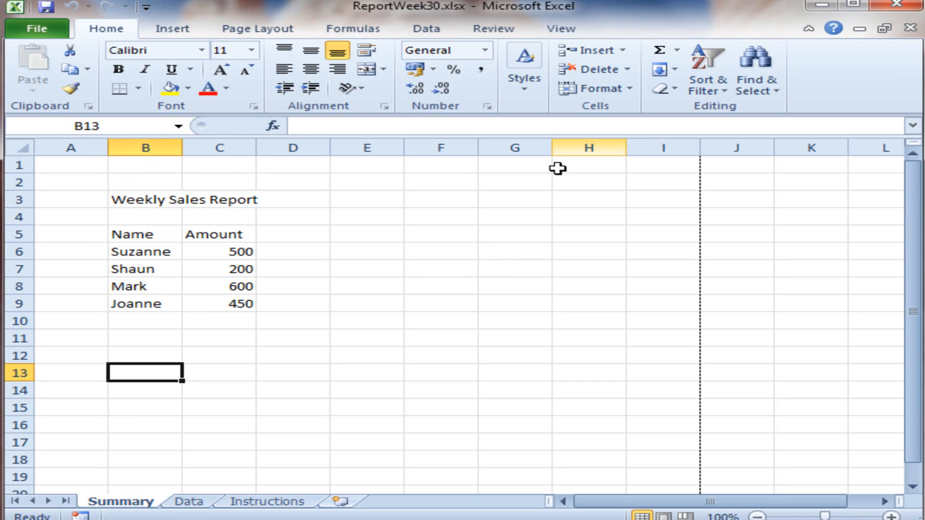
click(499, 257)
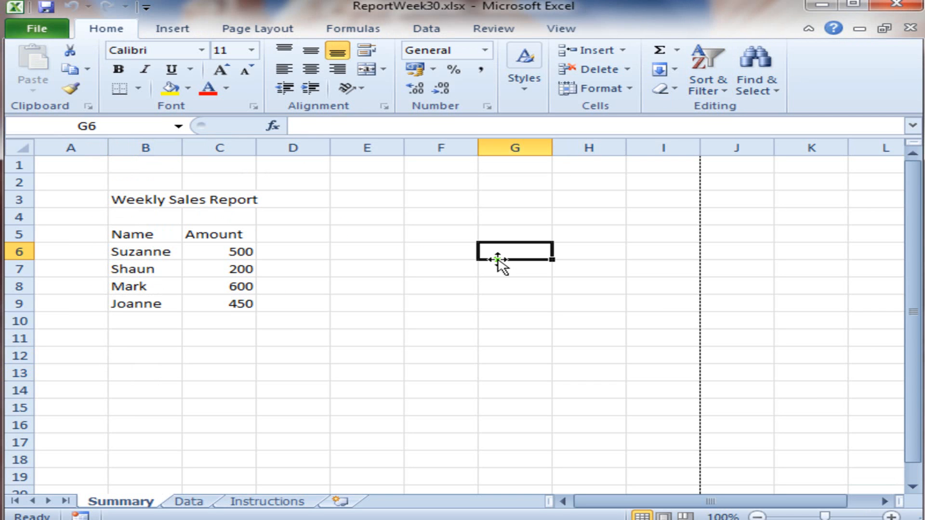